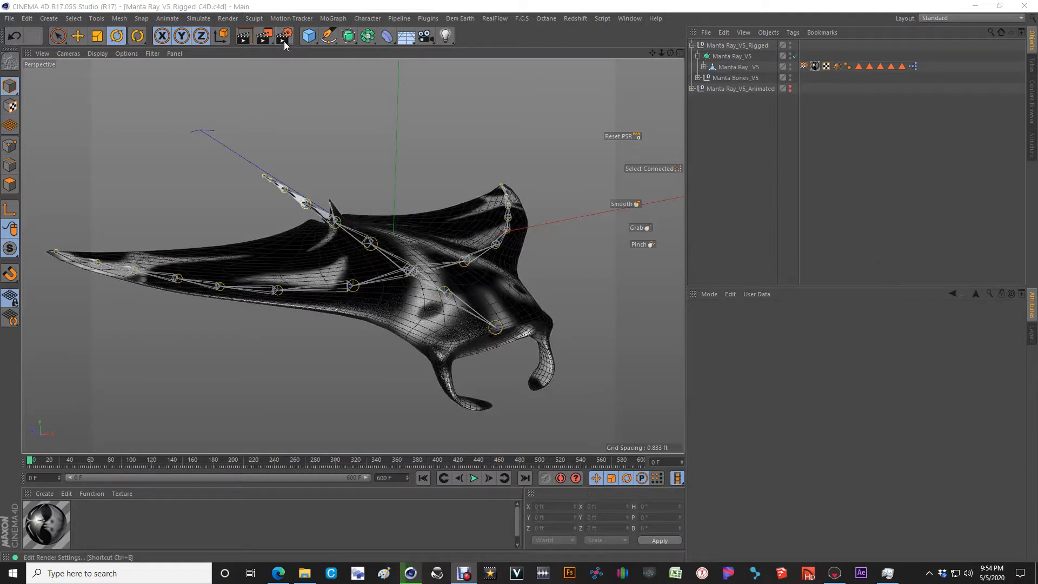
Step: Expand the Manta Bones_V5 joint hierarchy, select the Center joint, and enlarge the object list to show the full chain
mouse_move(397, 280)
left_mouse_down()
mouse_move(444, 274)
mouse_move(469, 241)
mouse_move(426, 200)
mouse_move(429, 225)
mouse_move(427, 212)
mouse_move(393, 271)
mouse_move(405, 389)
mouse_move(410, 247)
mouse_move(407, 292)
left_mouse_up()
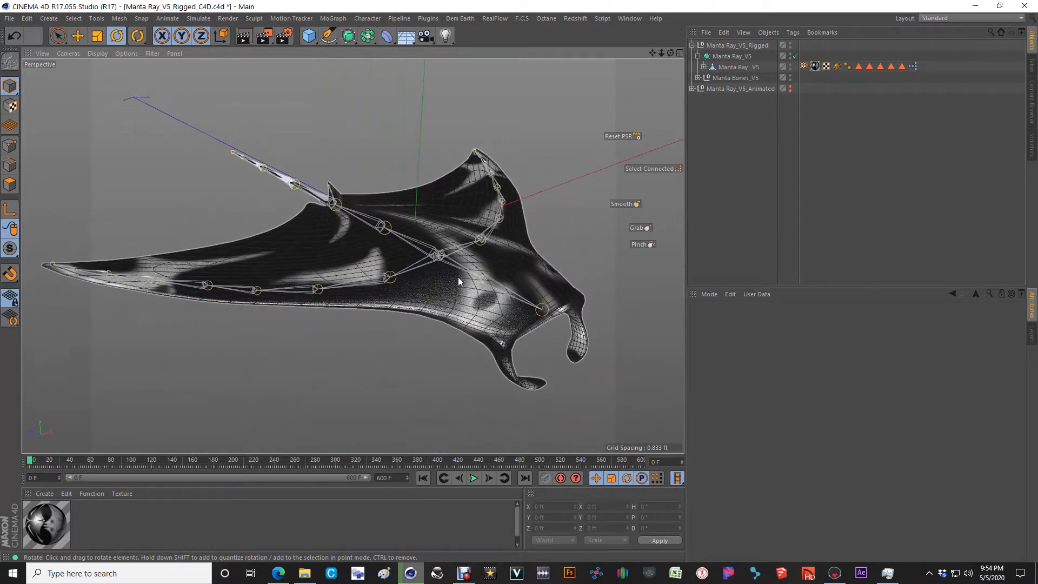
mouse_move(427, 266)
left_mouse_down("alt")
mouse_move(440, 261)
mouse_move(419, 267)
mouse_move(425, 279)
left_mouse_up("alt")
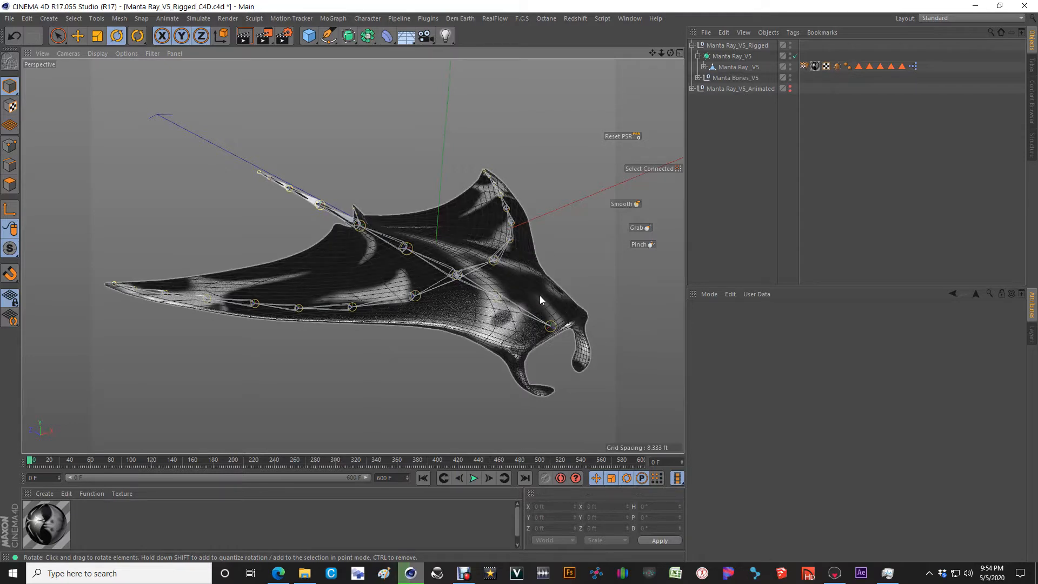
left_click(698, 77)
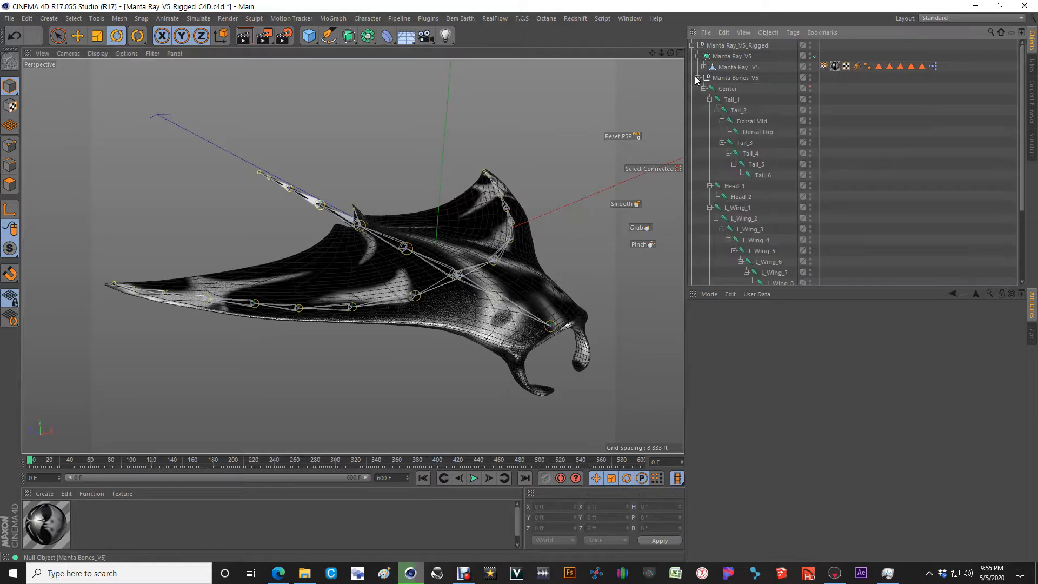
left_click(730, 88)
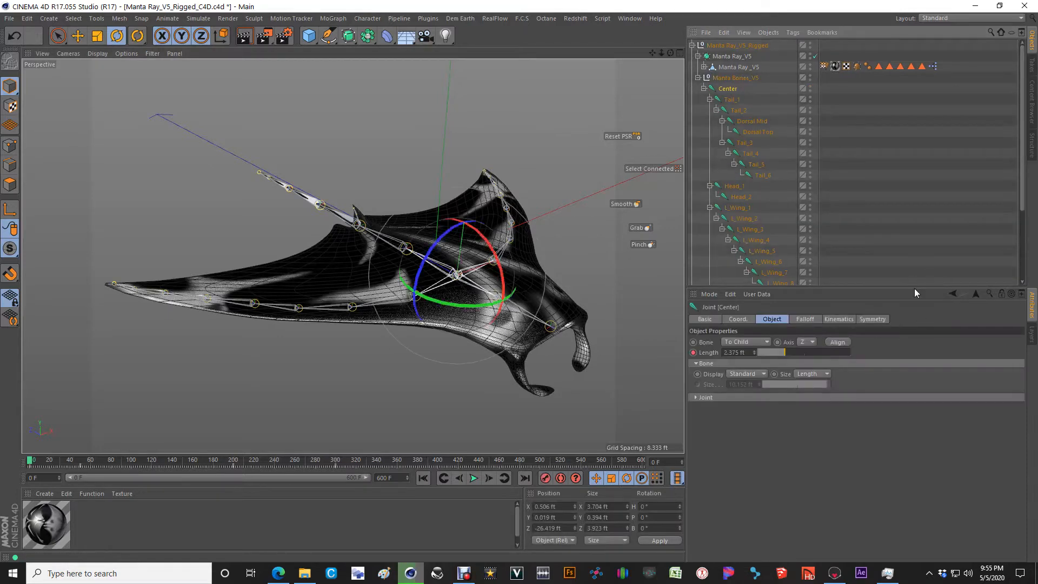
left_click_drag(859, 288, 856, 425)
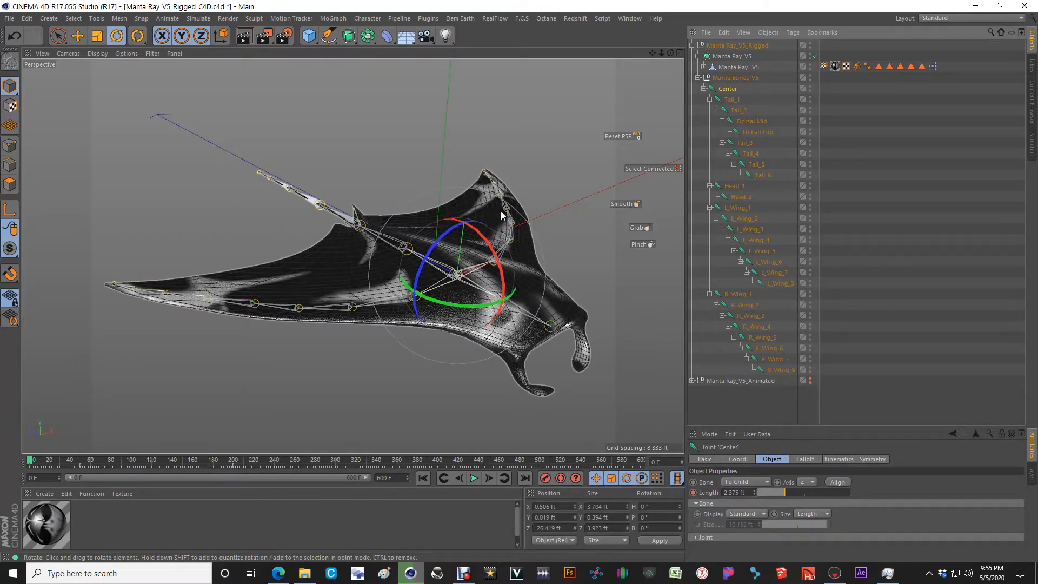
scroll(537, 284, "up", 1)
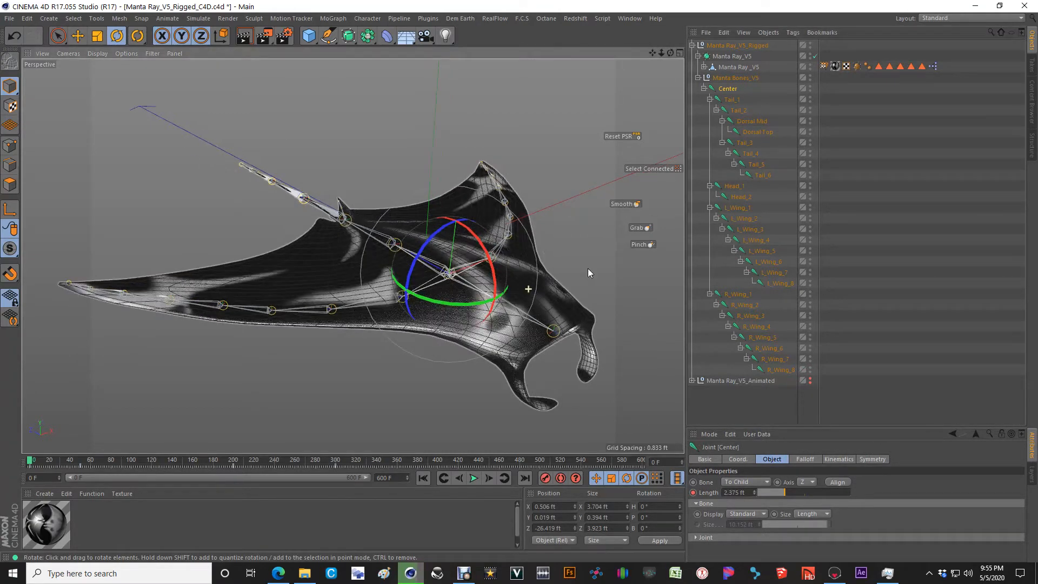
Step: Try rotating the Tail_3 joint directly and undo the rotation
left_click(745, 143)
left_click_drag(318, 137, 320, 160)
key("ctrl+z")
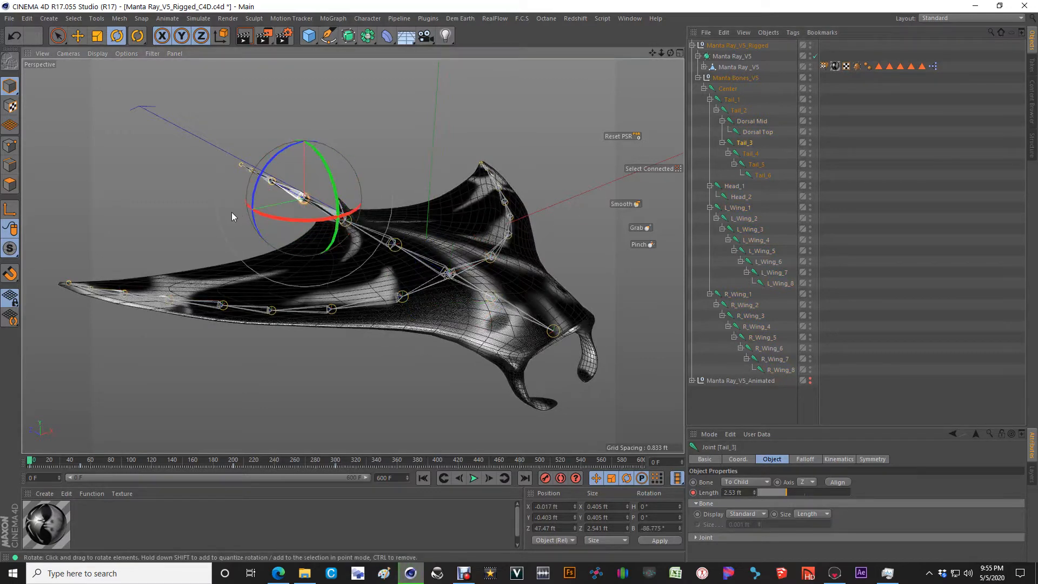
key("ctrl+z")
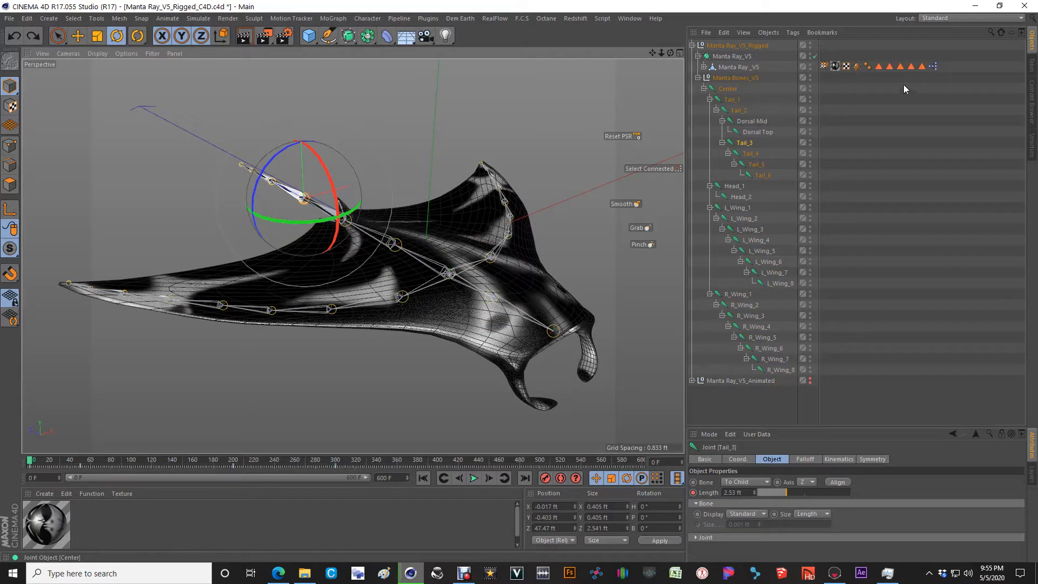
Step: Select the Manta Ray _V5 polygon object and enlarge its attributes to show all the Manta Ray Controls
left_click(933, 66)
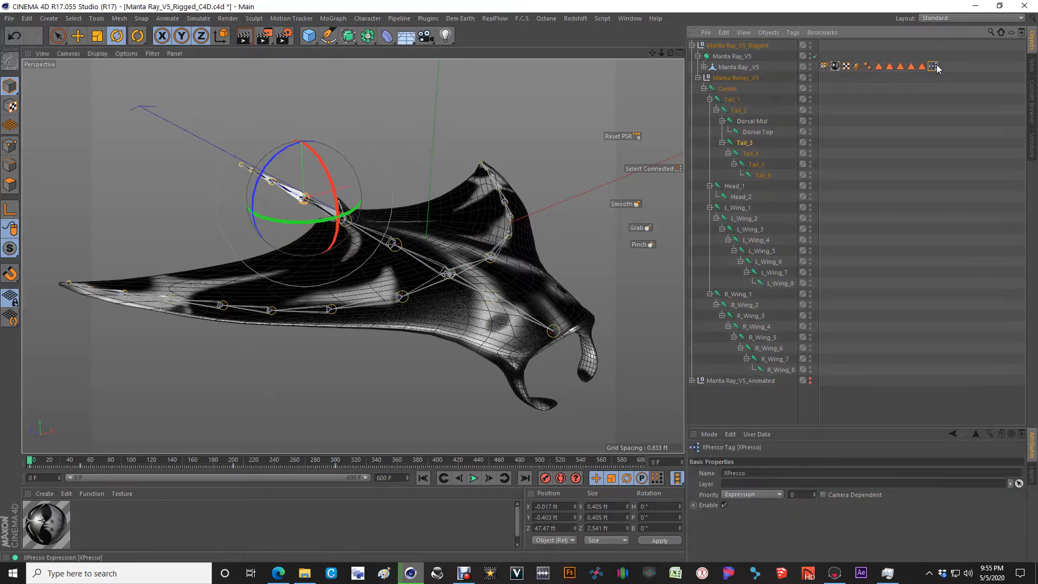
left_click(736, 68)
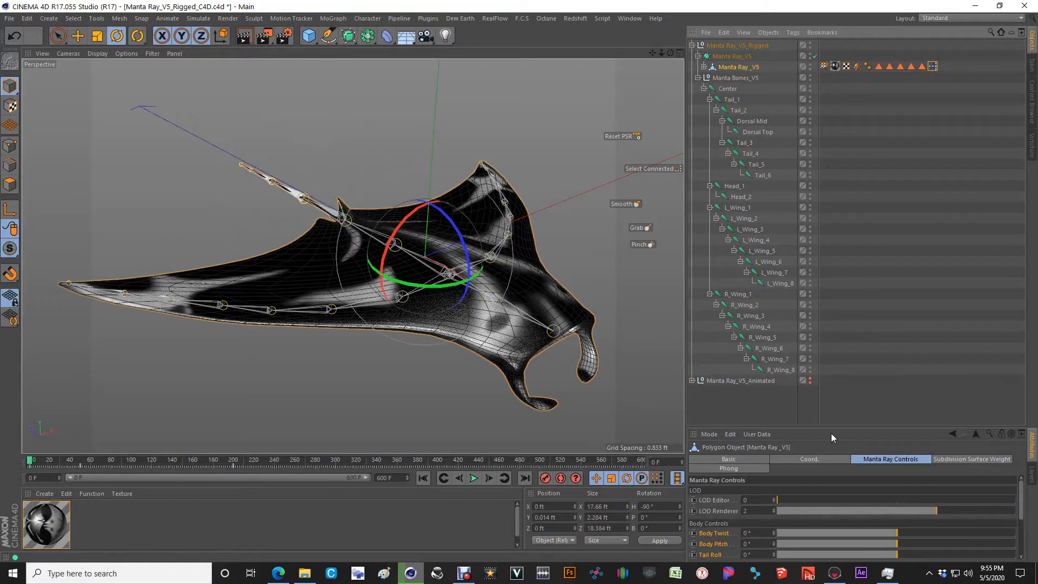
left_click_drag(813, 428, 838, 136)
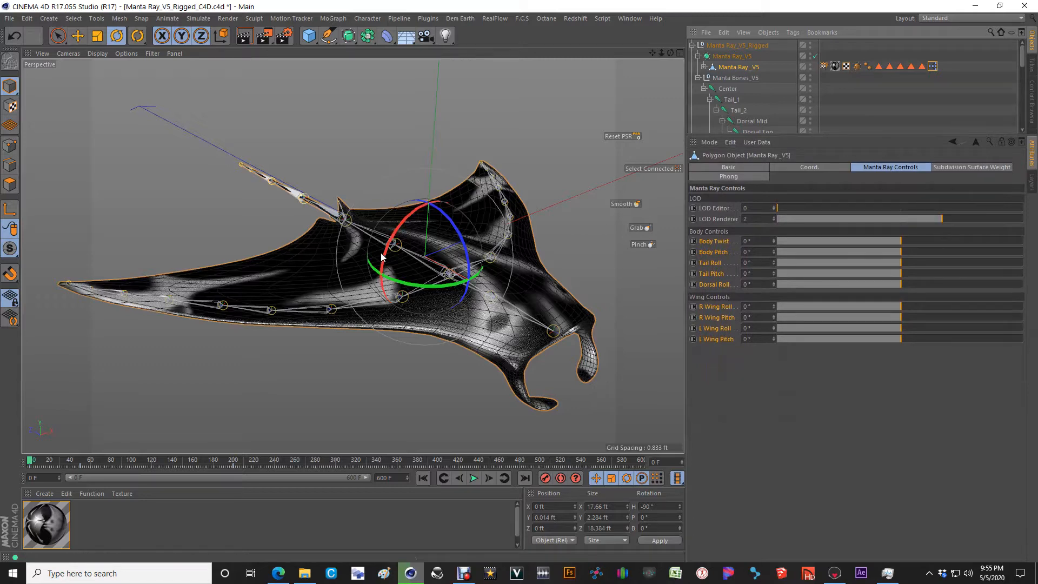
scroll(382, 261, "up", 1)
left_click_drag(382, 262, 535, 305, "alt")
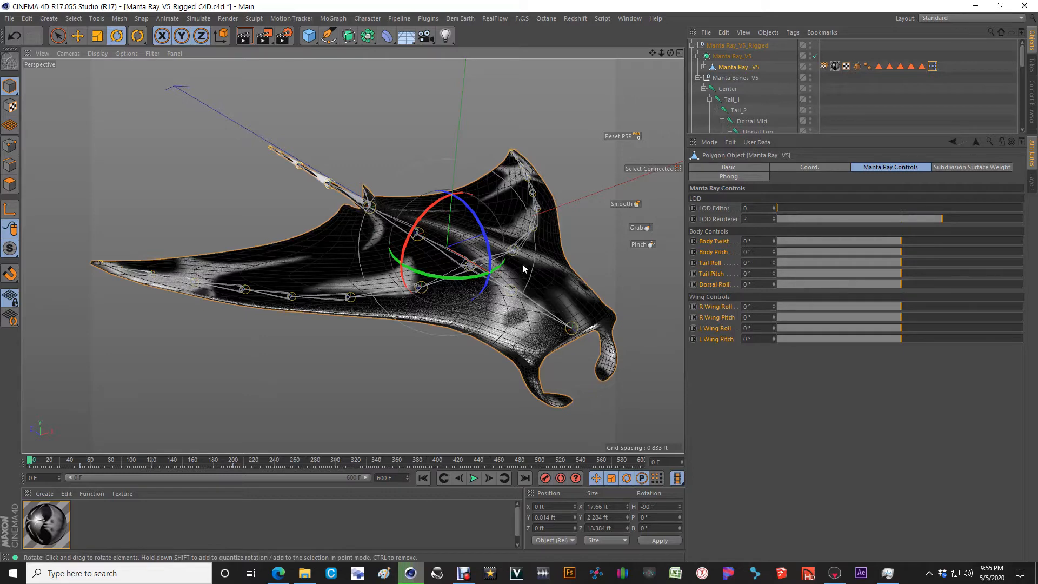
scroll(428, 300, "up", 2)
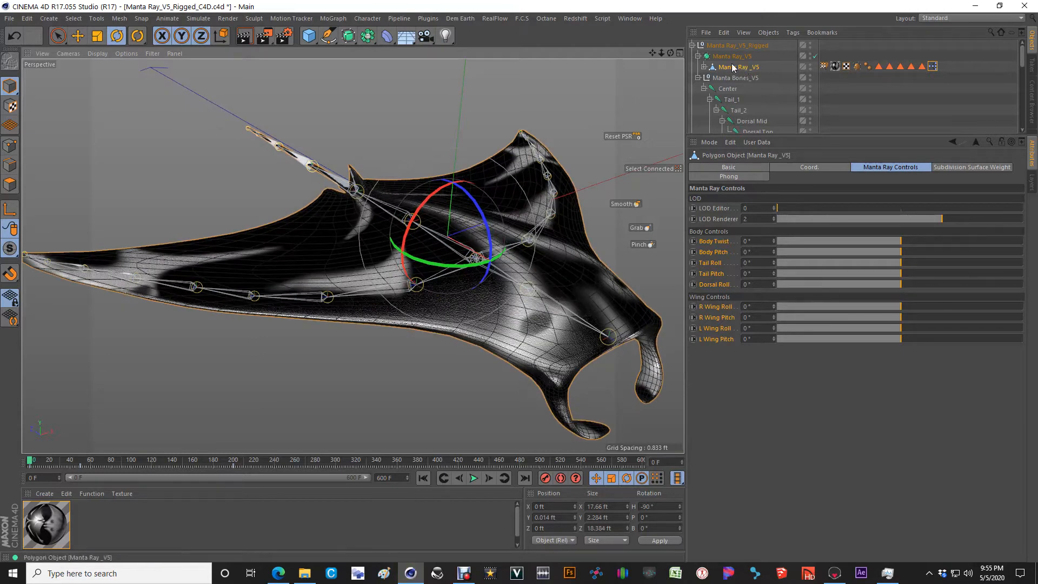
Step: Expand the Manta Ray _V5 polygon object and select all of its polygons
left_click(704, 67)
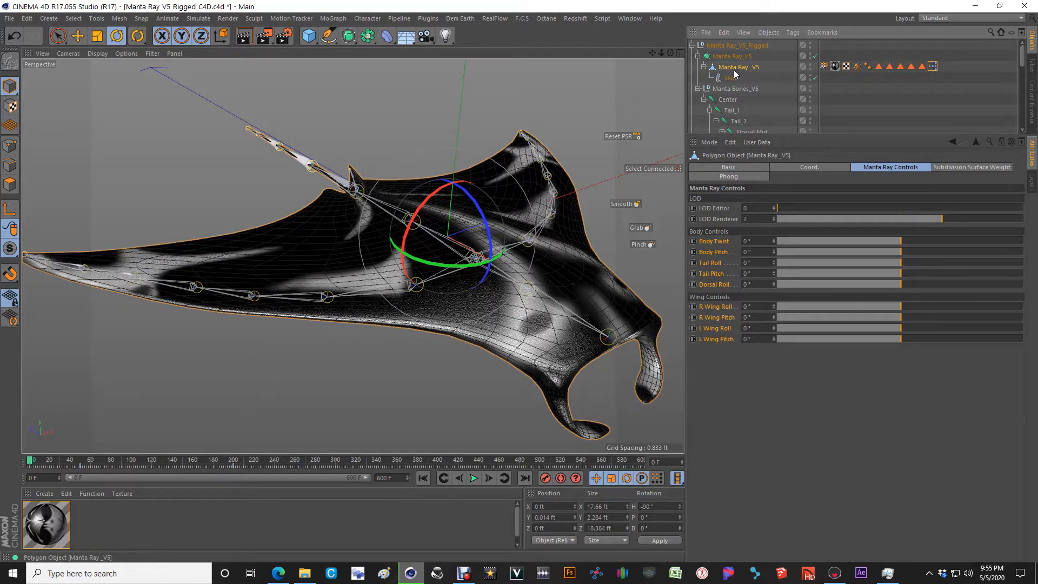
left_click(10, 184)
key("ctrl+a")
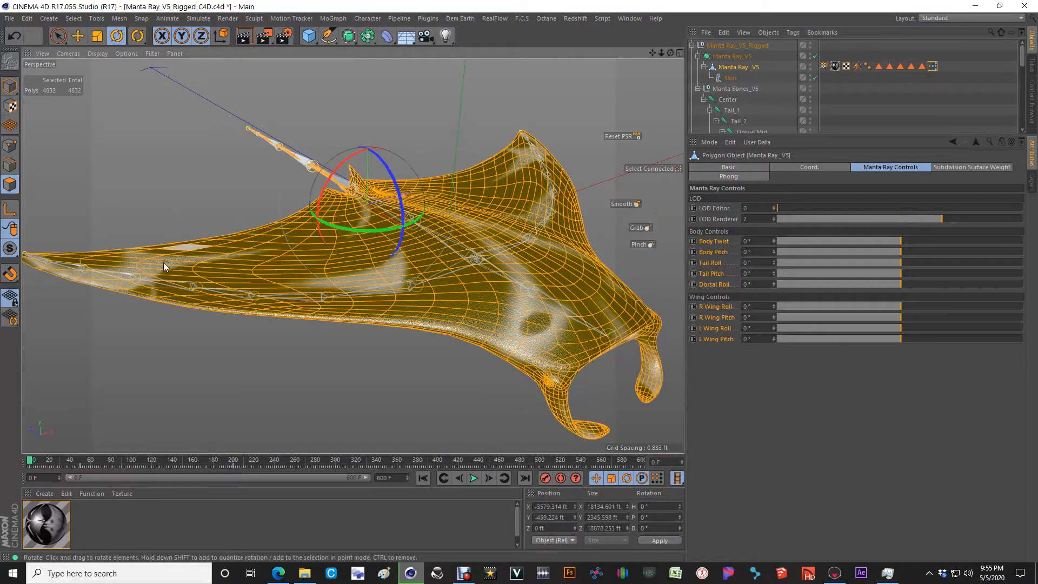
Step: Examine the selected polygon mesh from above and below, closing in on the gill slits on the underside
mouse_move(316, 265)
left_mouse_down("alt")
mouse_move(442, 273)
mouse_move(391, 329)
mouse_move(293, 263)
mouse_move(300, 271)
left_mouse_up("alt")
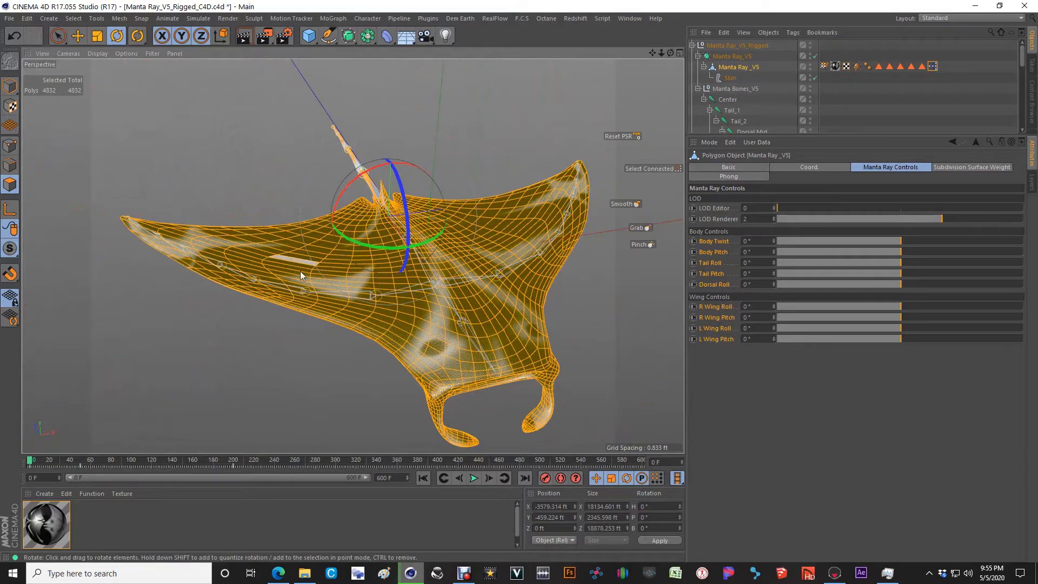
left_click_drag(359, 259, 470, 99, "alt")
scroll(513, 239, "up", 6)
left_click_drag(512, 239, 423, 214, "alt")
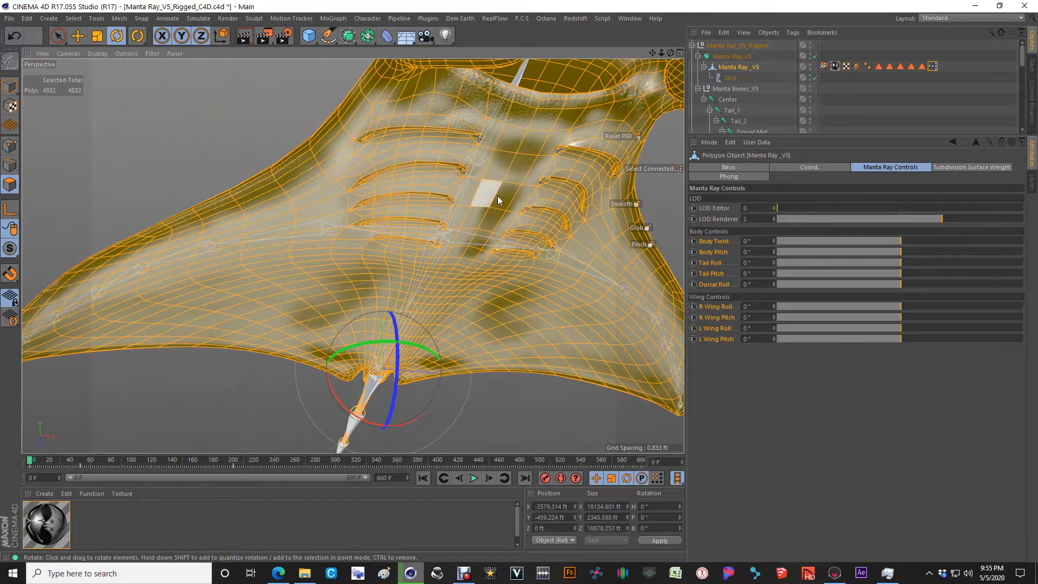
scroll(542, 160, "up", 3)
left_click_drag(543, 161, 417, 195, "alt")
scroll(416, 195, "up", 3)
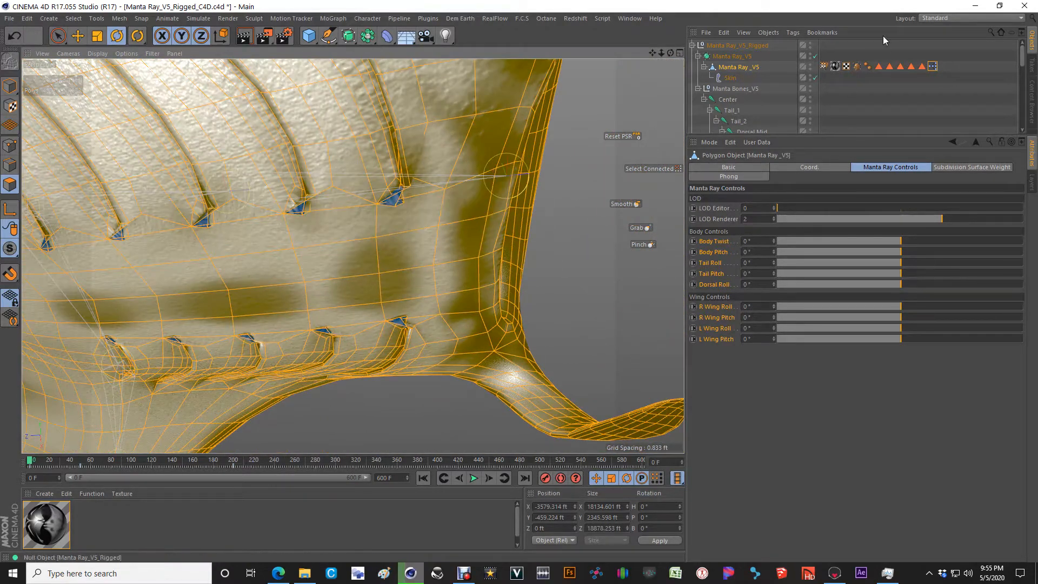
Step: Reselect the Manta Ray _V5 polygon object and return to Model mode
left_click(729, 47)
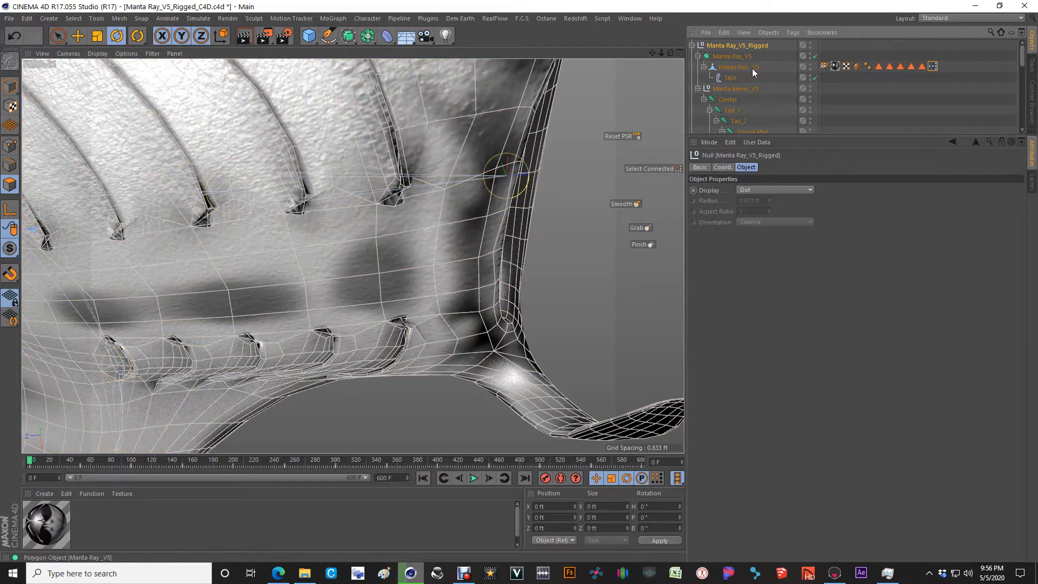
left_click(740, 67)
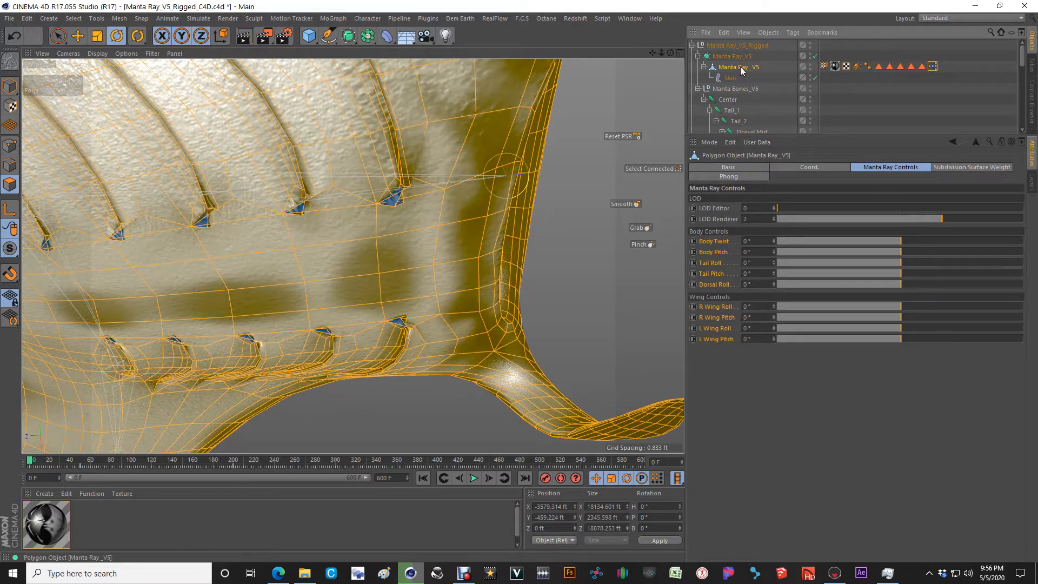
left_click(10, 86)
scroll(515, 272, "down", 4)
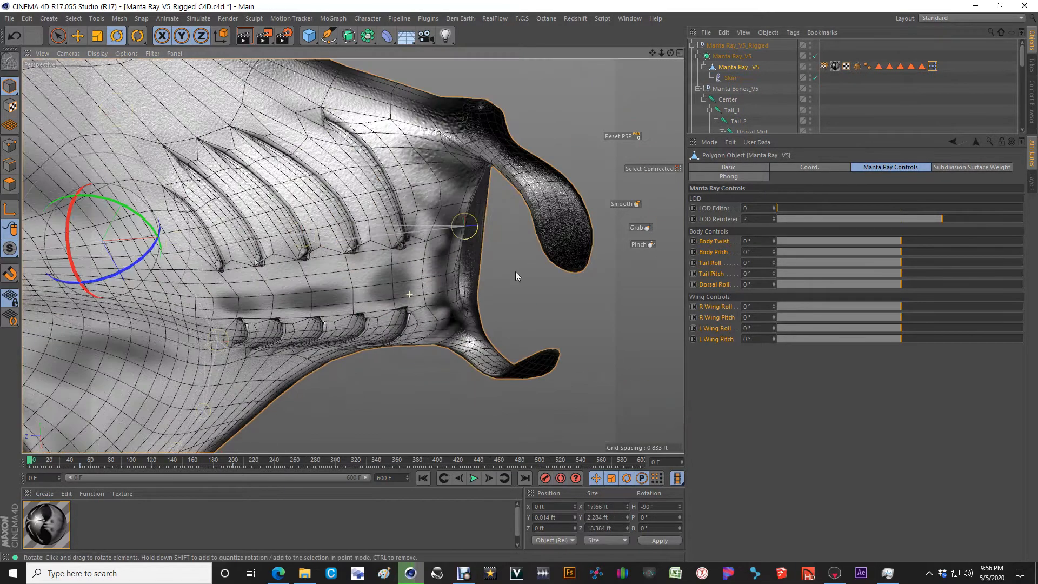
Step: Raise LOD Editor to 2 and examine the subdivided mesh around the gills and across the upper body
left_click(800, 209)
scroll(799, 207, "up", 1)
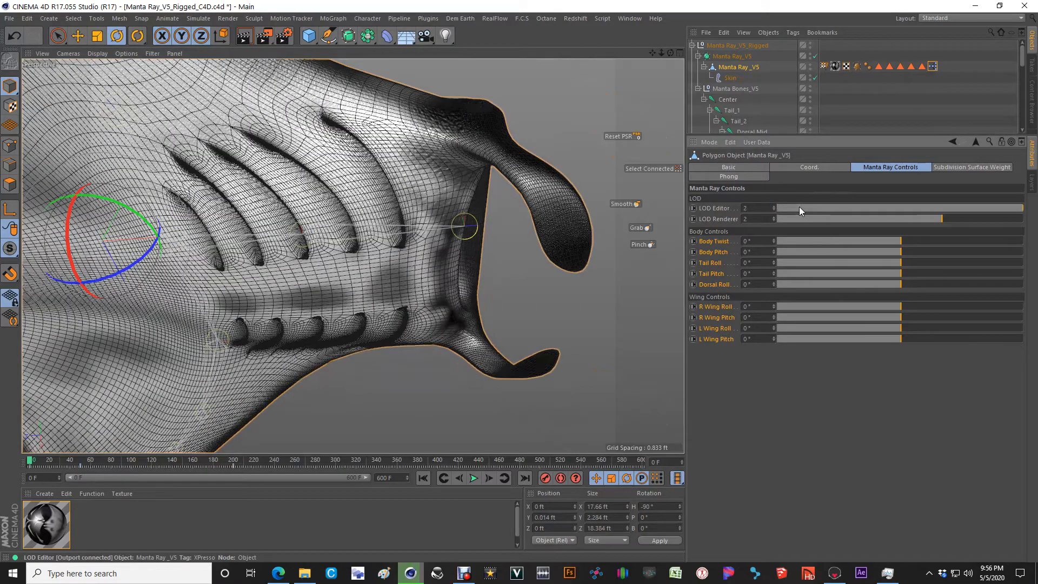
left_click_drag(394, 218, 292, 204, "alt")
scroll(441, 260, "up", 2)
scroll(441, 264, "up", 1)
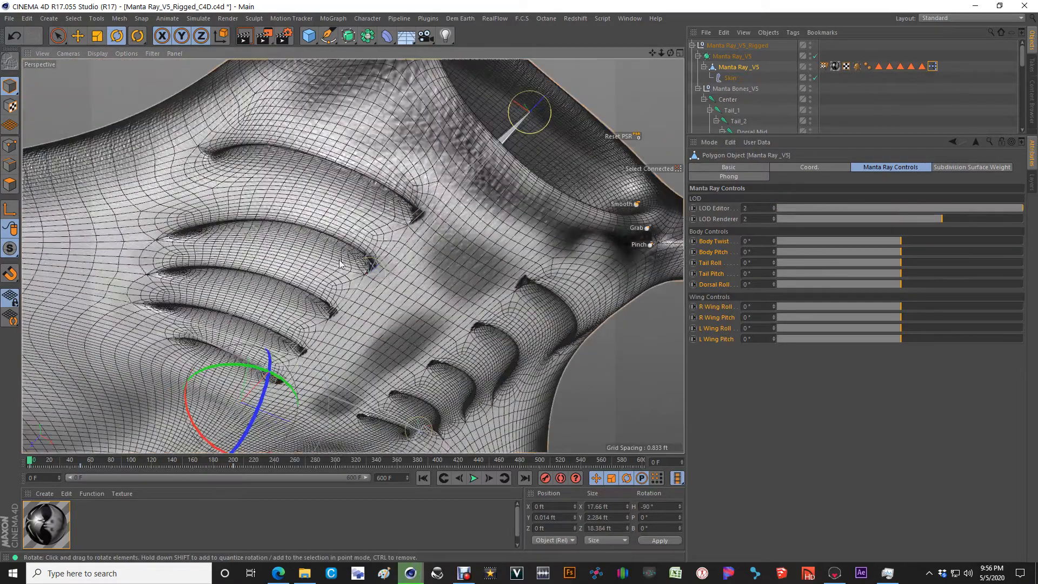
scroll(424, 225, "up", 3)
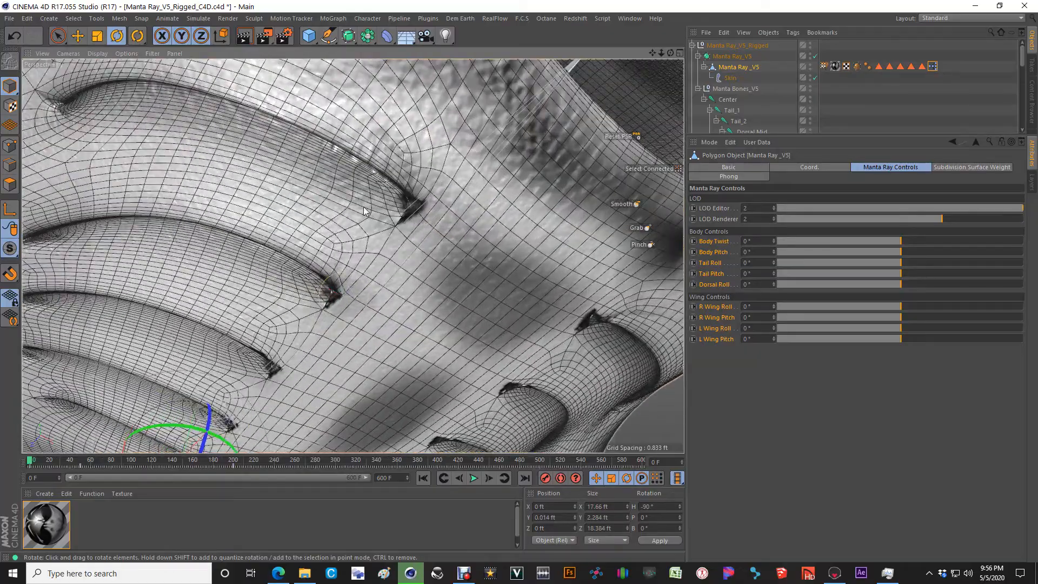
scroll(470, 234, "down", 6)
left_click_drag(404, 210, 425, 222, "alt")
middle_click_drag(425, 221, 440, 285, "alt")
left_click_drag(440, 285, 437, 277, "alt")
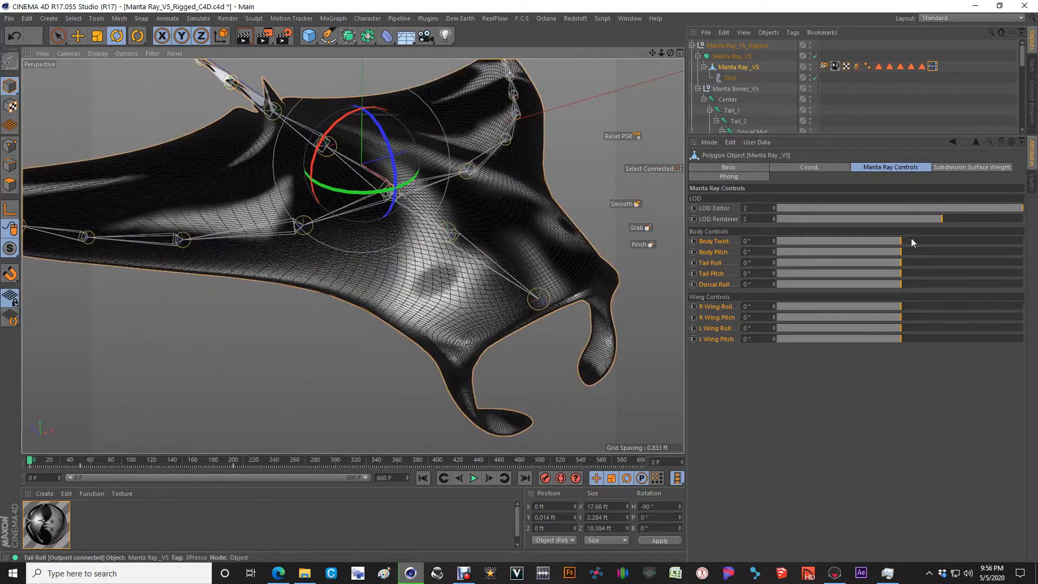
Step: Set LOD Editor back to 0 and view the whole manta ray at base resolution
scroll(854, 210, "down", 2)
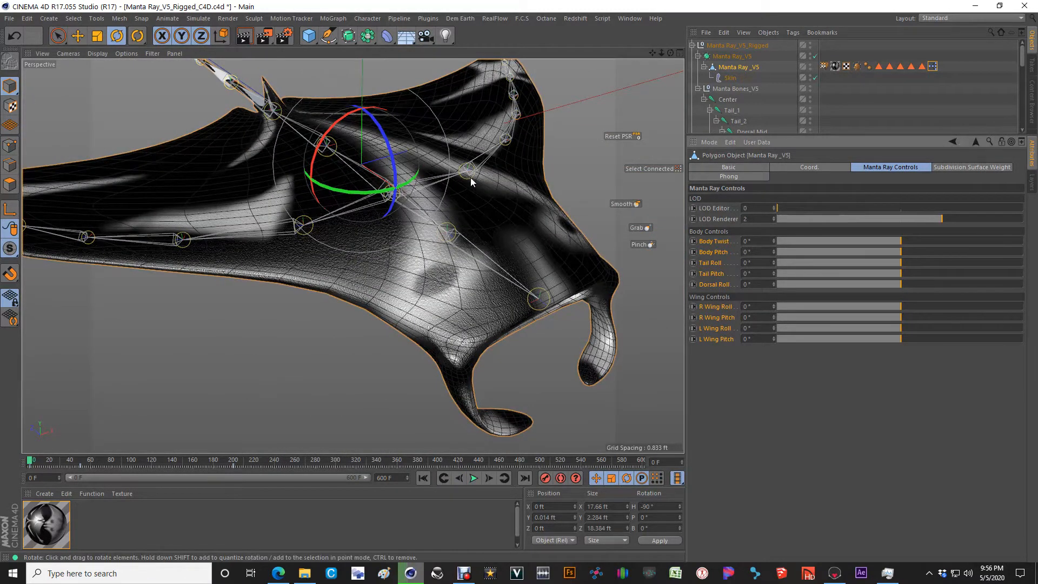
middle_click_drag(472, 182, 519, 233, "alt")
left_click_drag(519, 234, 500, 217, "alt")
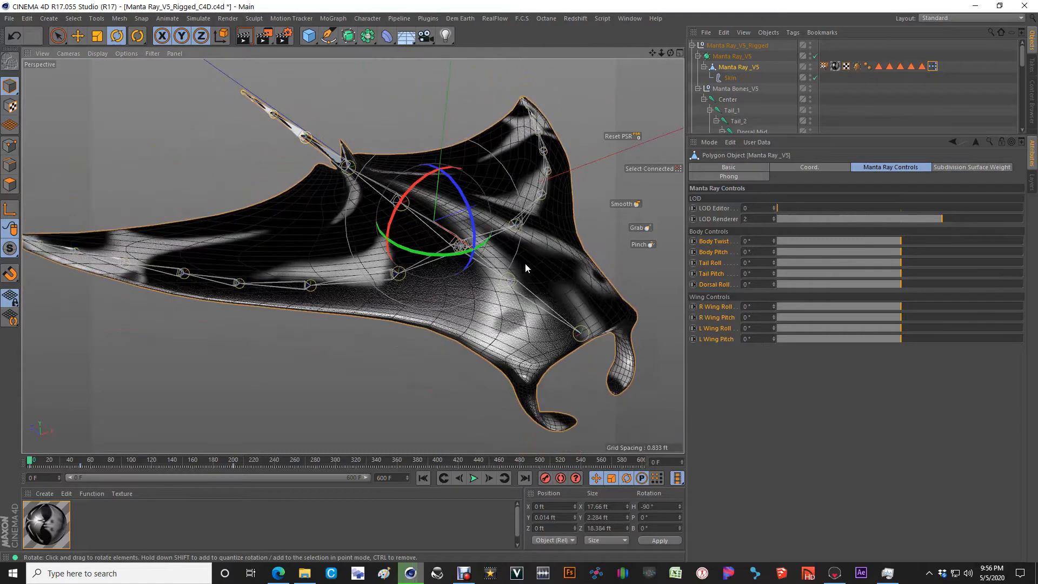
left_click_drag(524, 264, 561, 260, "alt")
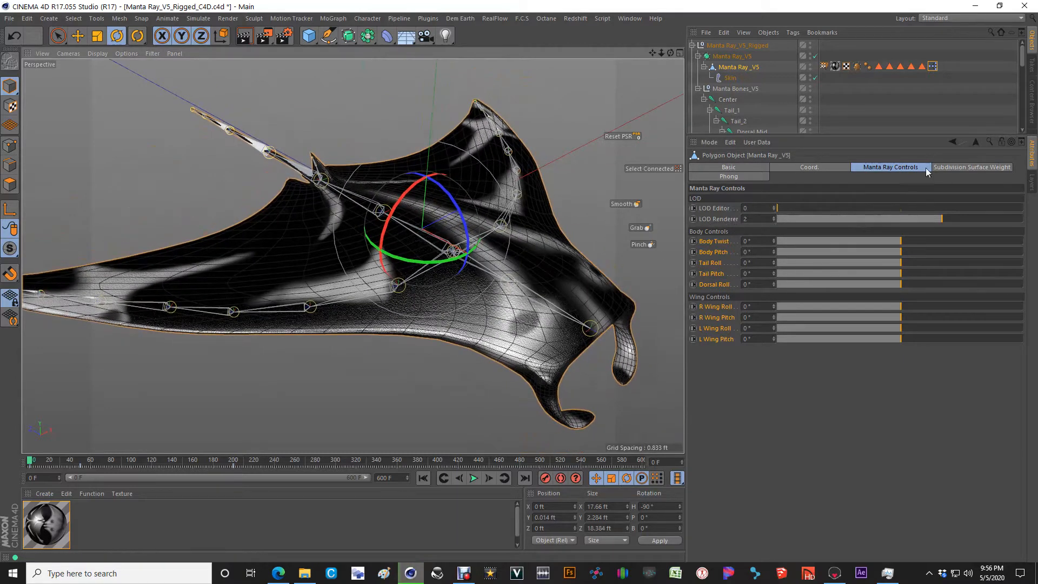
Step: Open the mesh's XPresso expression full-screen, examine how the controls connect to the joint nodes, and close the editor
left_click_drag(876, 241, 900, 251)
double_click(933, 66)
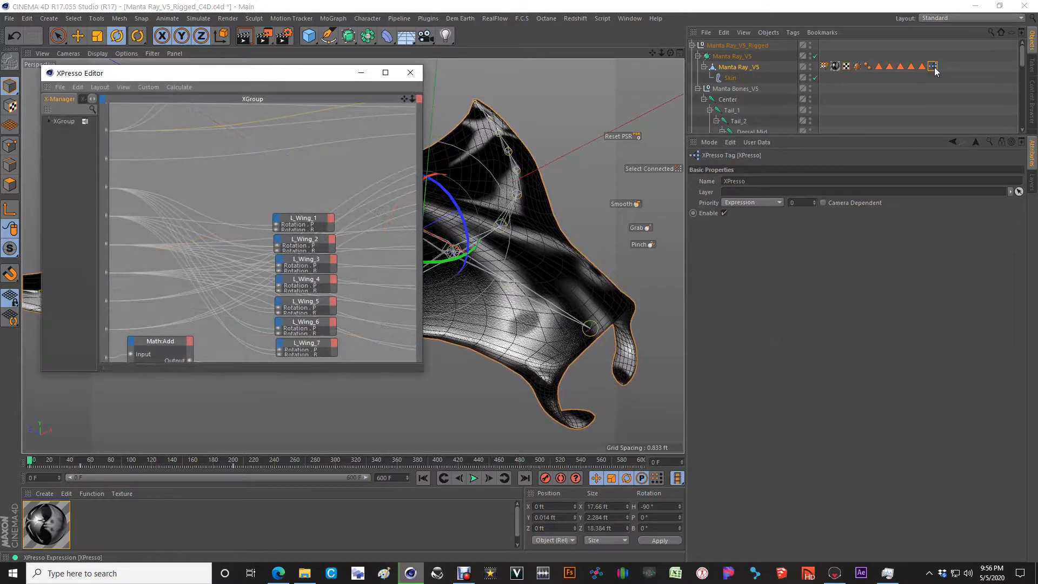
left_click(390, 72)
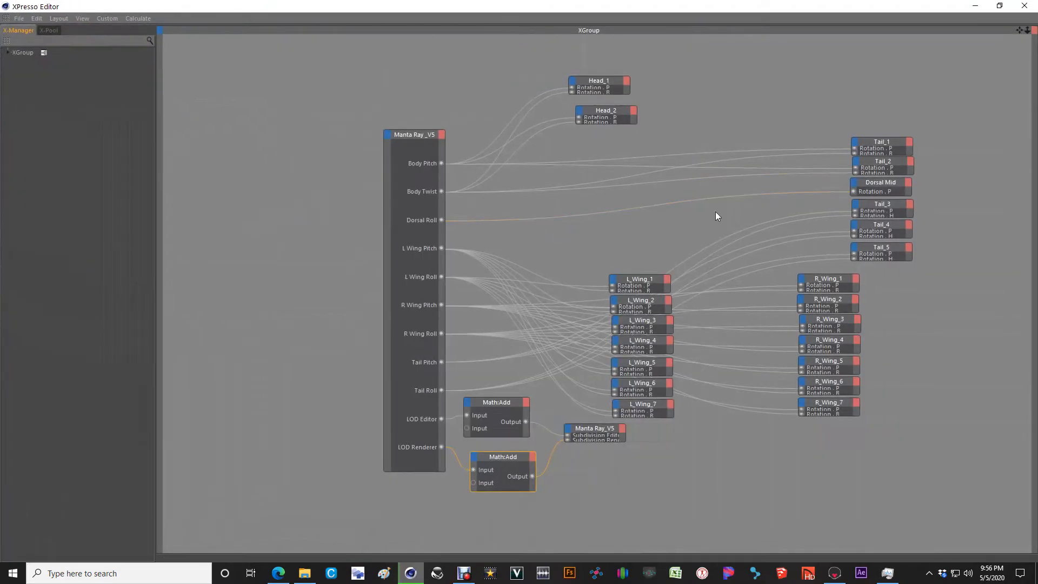
middle_click_drag(563, 291, 520, 281)
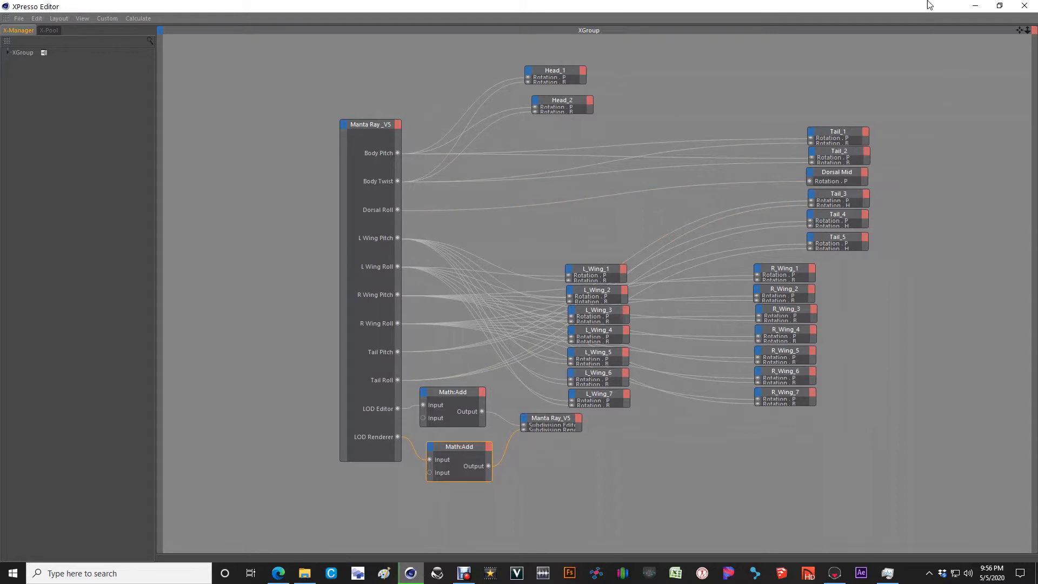
left_click(1025, 6)
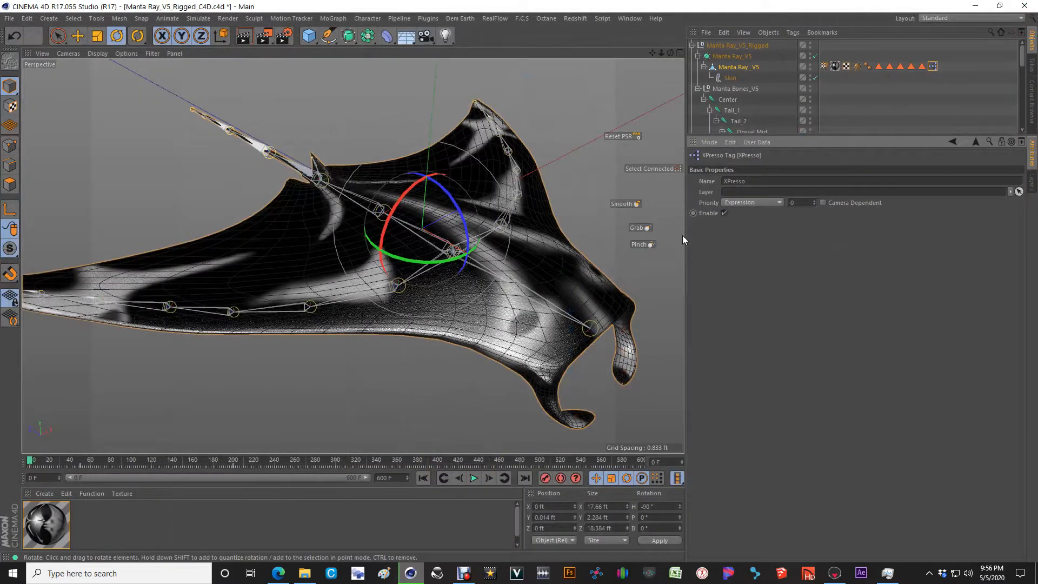
Step: Reselect the Manta Ray _V5 polygon object, test Body Pitch at -11° from the front, and reset it to 0°
left_click(734, 69)
left_click_drag(391, 317, 637, 305, "alt")
left_click_drag(899, 242, 833, 258)
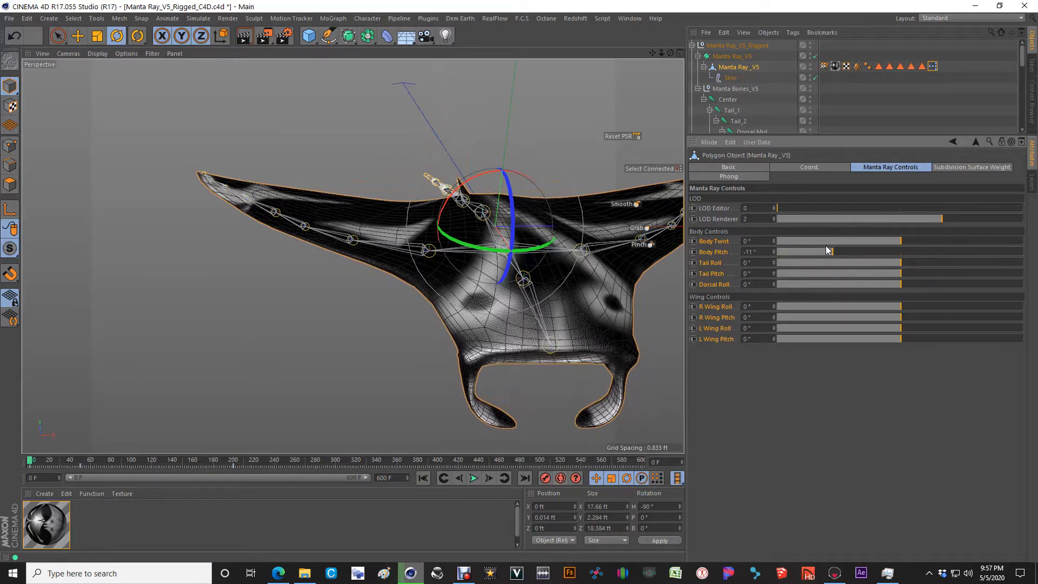
left_click_drag(831, 253, 901, 261)
Step: Test the tail controls and Dorsal Roll while viewing the tail and dorsal fin, returning each to 0°
left_click_drag(475, 242, 594, 287, "alt")
left_click_drag(897, 263, 901, 291)
left_click_drag(383, 200, 266, 274, "alt")
scroll(266, 272, "up", 6)
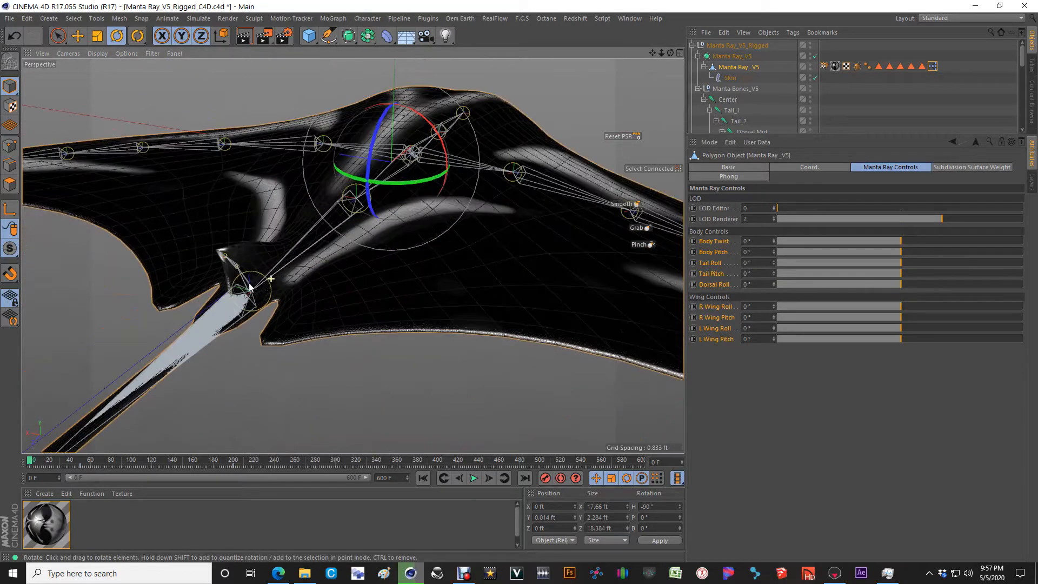
mouse_move(900, 286)
left_mouse_down()
mouse_move(862, 286)
mouse_move(923, 290)
mouse_move(860, 297)
mouse_move(900, 301)
left_mouse_up()
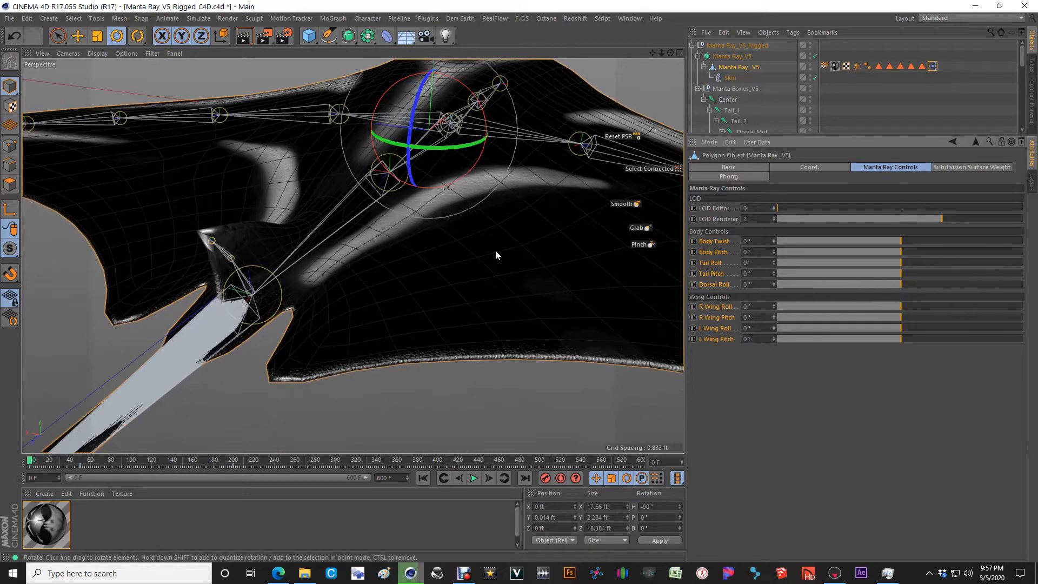
Step: View the whole manta ray from behind, test R Wing Roll at 20°, and return it to 0°
scroll(495, 249, "down", 6)
left_click_drag(487, 234, 464, 226, "alt")
scroll(463, 226, "down", 2)
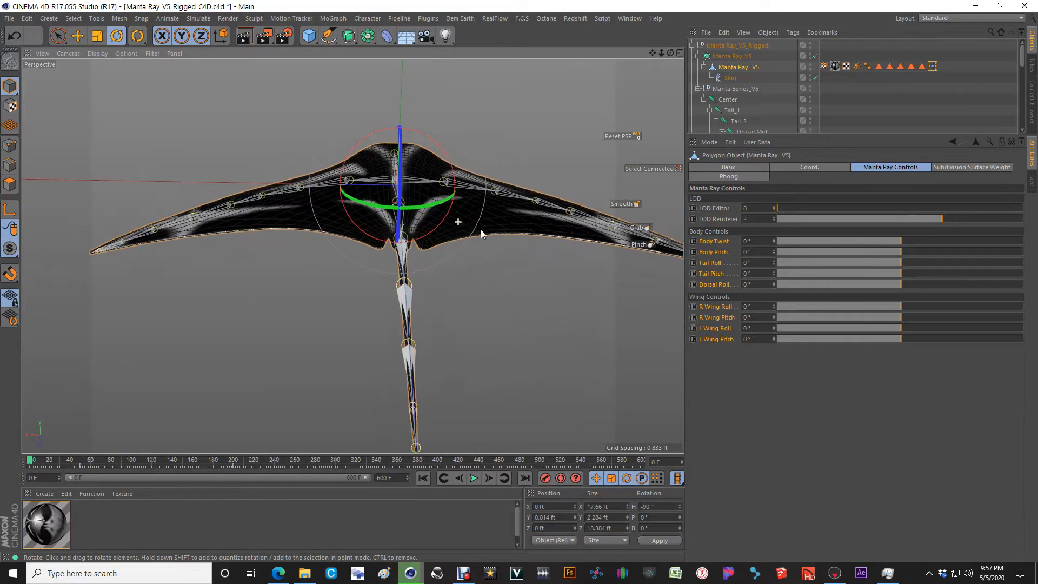
middle_click_drag(514, 236, 489, 233, "alt")
scroll(489, 233, "down", 1)
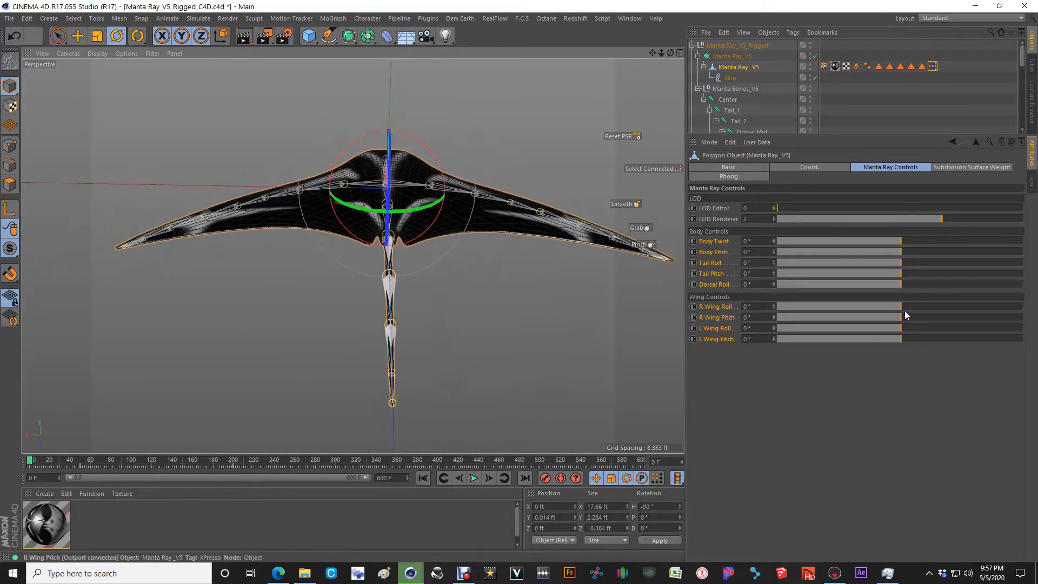
left_click_drag(901, 306, 1029, 319)
left_click_drag(506, 231, 512, 306, "alt")
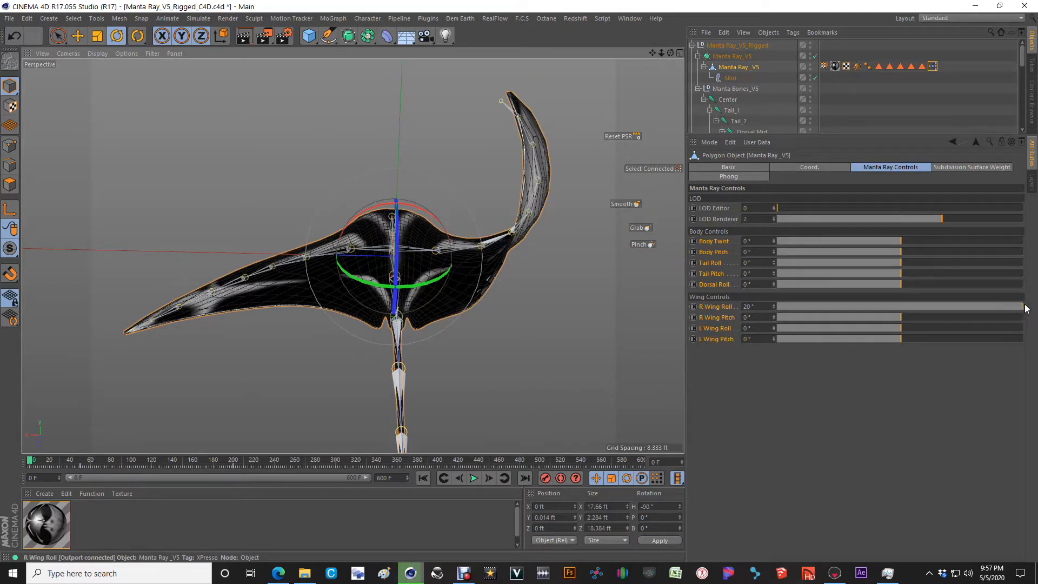
left_click_drag(1016, 312, 902, 313)
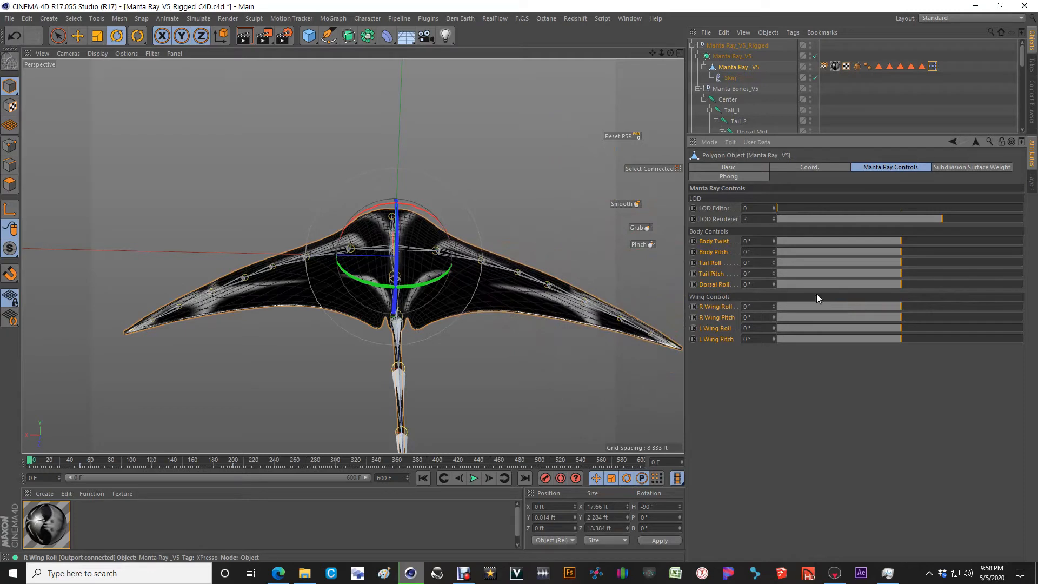
Step: Test opposing wing rolls with L Wing Roll at 12.5° and R Wing Roll at -11°, and reset both to 0°
left_click_drag(898, 328, 977, 327)
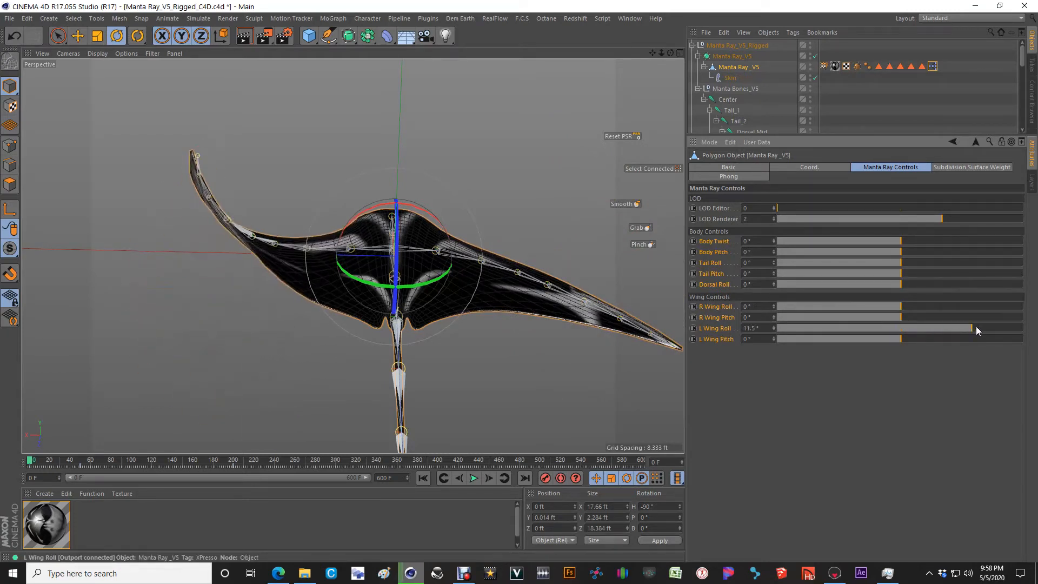
left_click_drag(902, 307, 832, 306)
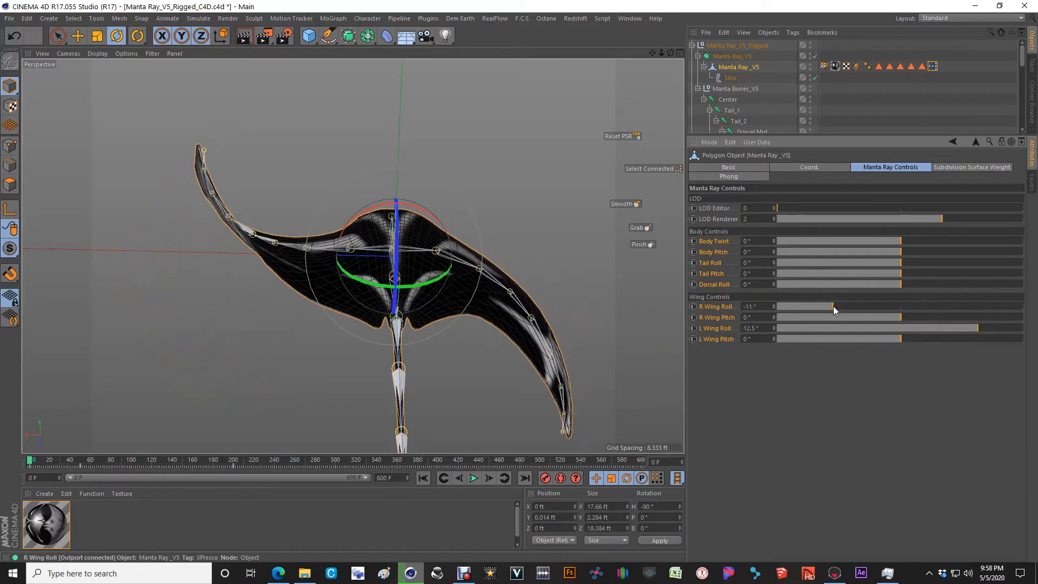
left_click_drag(833, 306, 846, 325)
left_click(901, 329)
Step: Test the wing pitch controls while viewing the manta ray from the side, returning each to 0°
left_click_drag(568, 287, 485, 293, "alt")
right_click_drag(484, 293, 502, 297, "alt")
left_click_drag(503, 297, 479, 291, "alt")
middle_click_drag(480, 292, 401, 297, "alt")
left_click_drag(855, 319, 902, 338)
left_click_drag(408, 300, 648, 303, "alt")
mouse_move(897, 327)
left_mouse_down()
mouse_move(947, 330)
mouse_move(921, 338)
mouse_move(941, 340)
mouse_move(851, 348)
mouse_move(911, 347)
mouse_move(813, 349)
mouse_move(900, 340)
left_mouse_up()
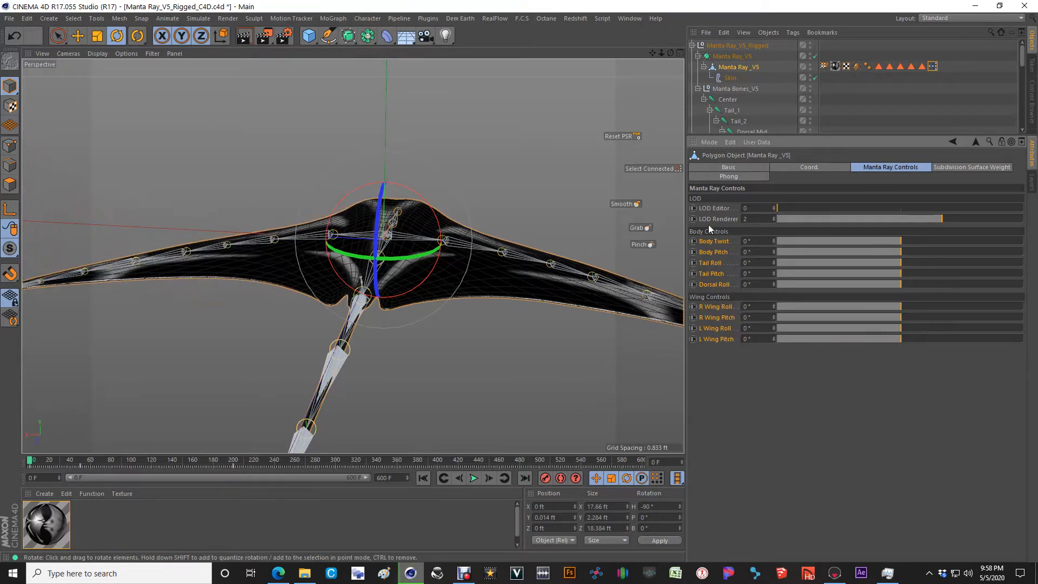
Step: Enlarge the object list, collapse the Manta Ray_V5_Rigged hierarchy, and view the model from the front side
left_click_drag(737, 134, 737, 294)
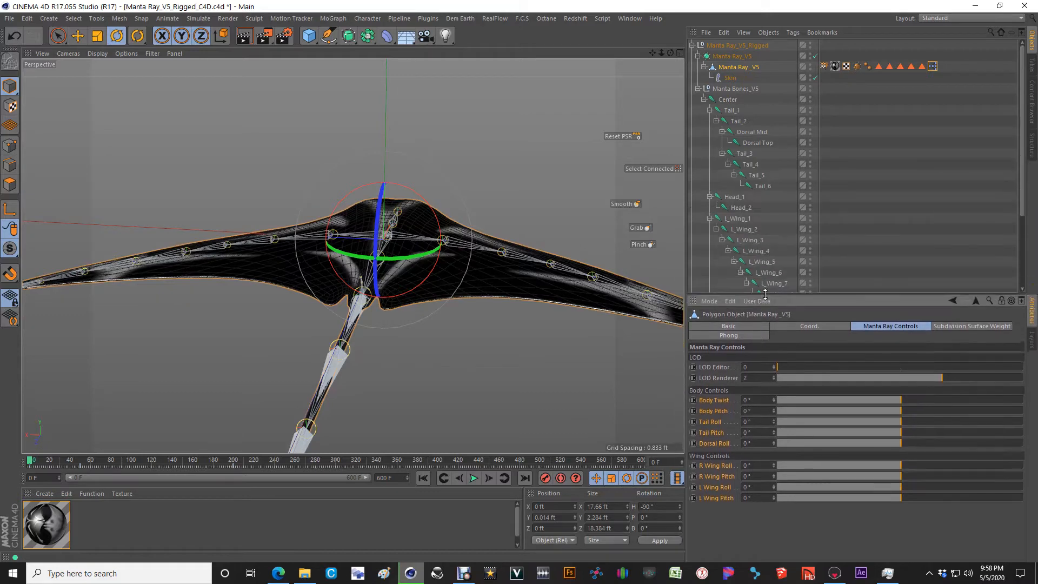
left_click(692, 46)
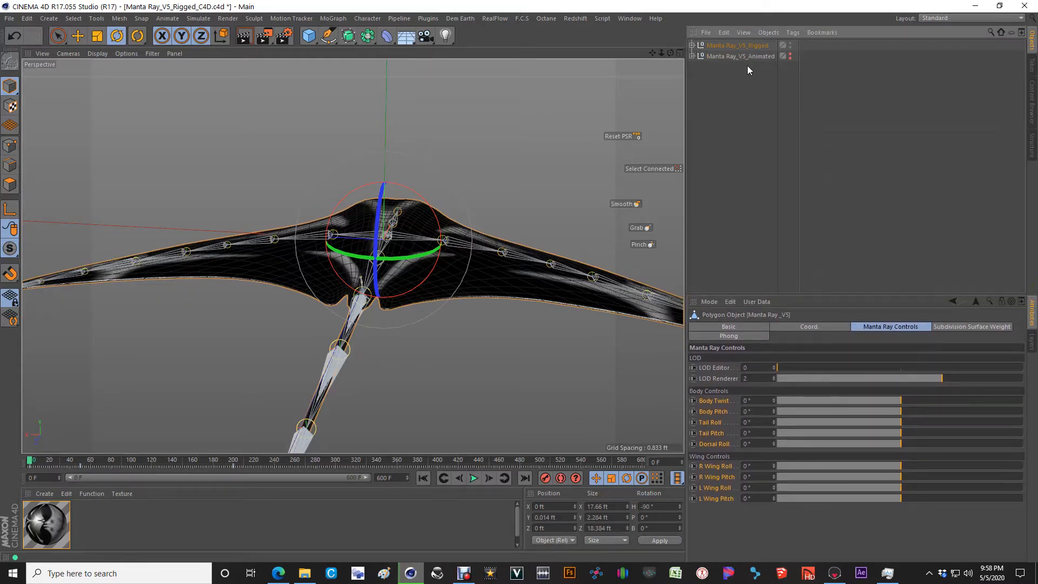
left_click_drag(262, 245, 437, 260, "alt")
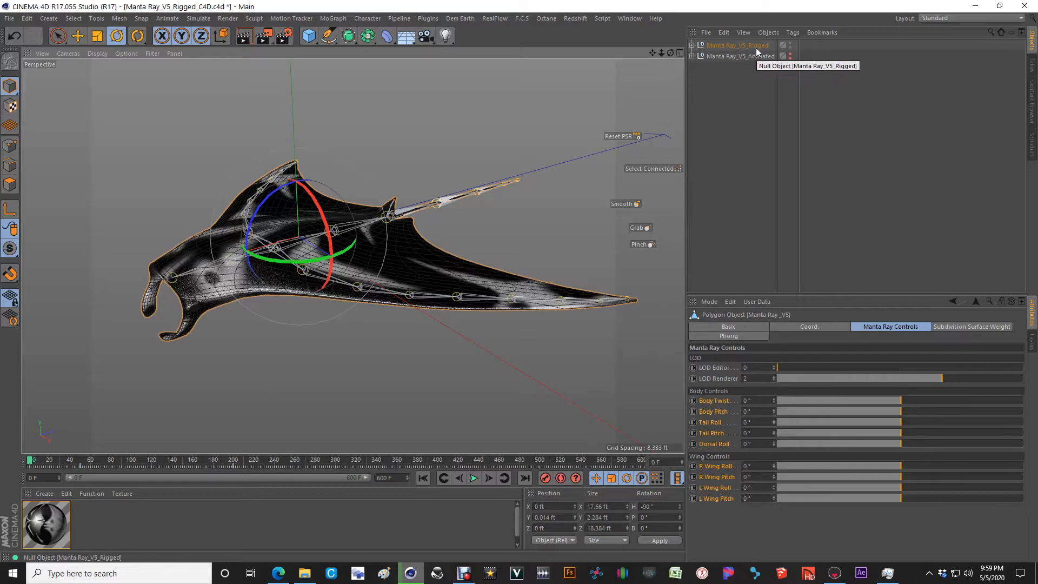
Step: Hide Manta Ray_V5_Rigged, show Manta Ray_V5_Animated, and play its animation
left_click(790, 46)
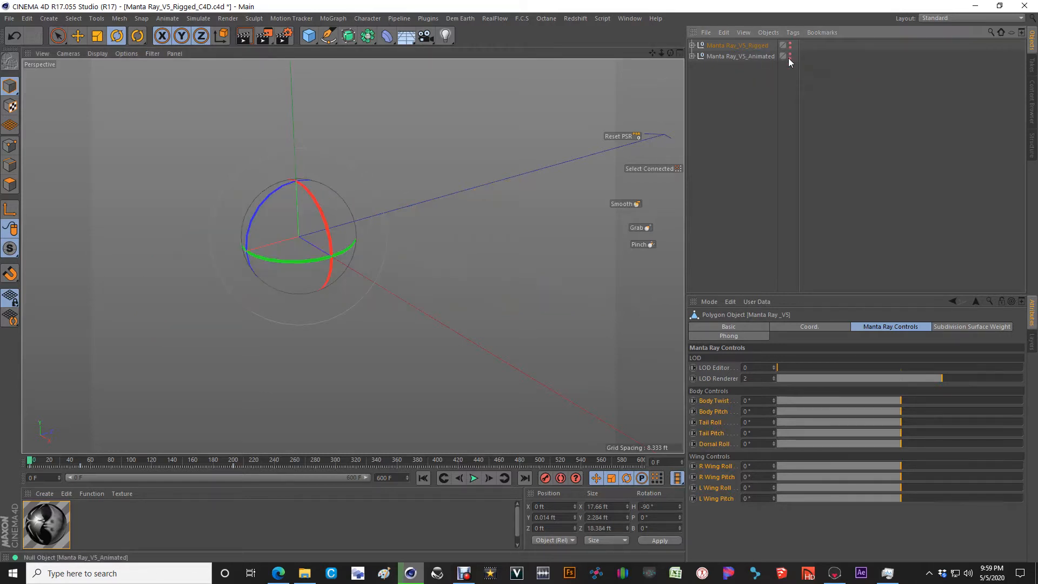
left_click(789, 56)
left_click(473, 478)
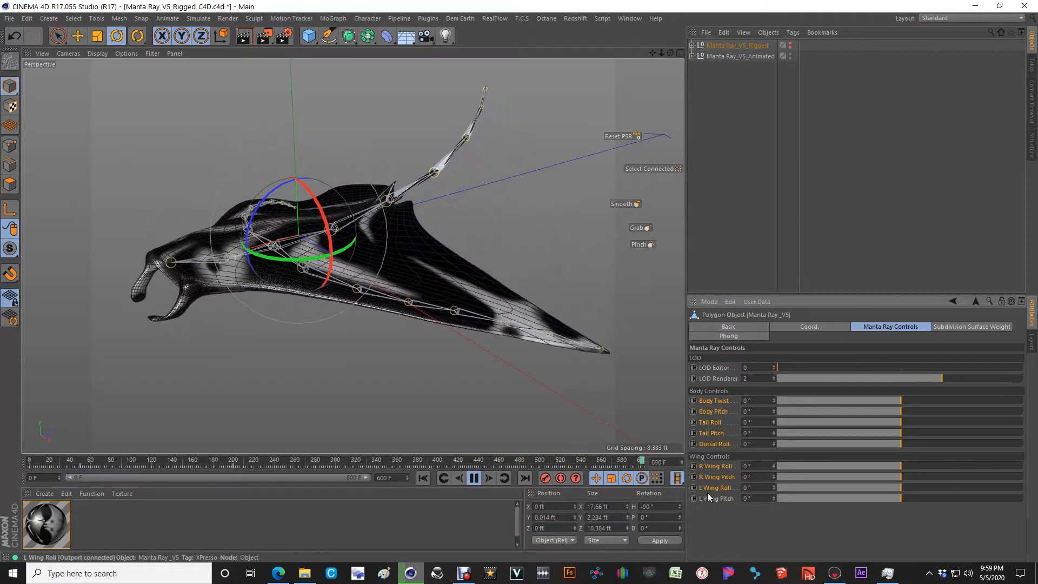
Step: Select the polygon object inside Manta Ray_V5_Animated to watch its keyed controls during playback, and stop and rewind the animation to frame 0
left_click(693, 56)
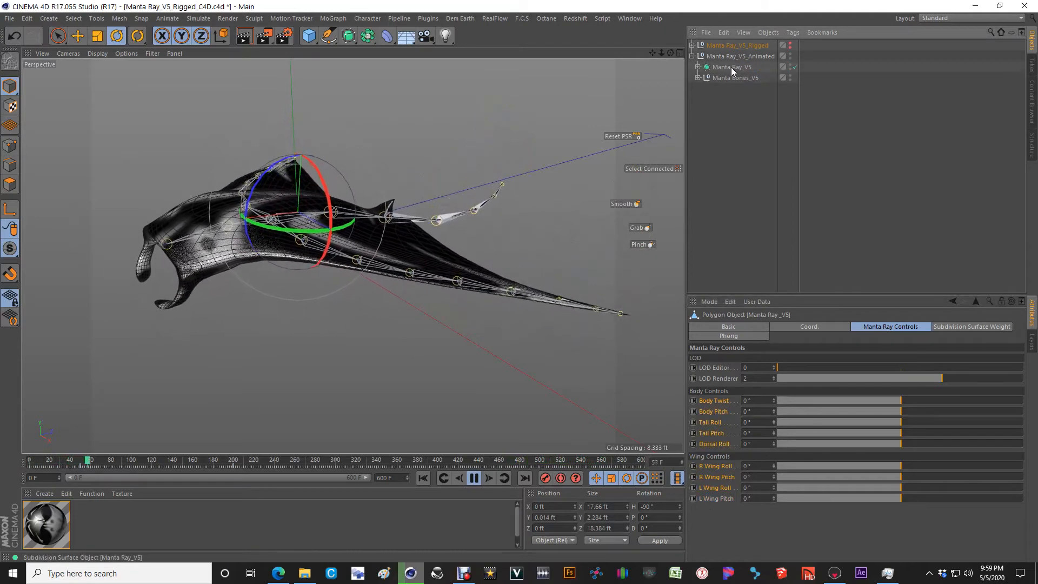
left_click(731, 67)
left_click(698, 67)
left_click(732, 79)
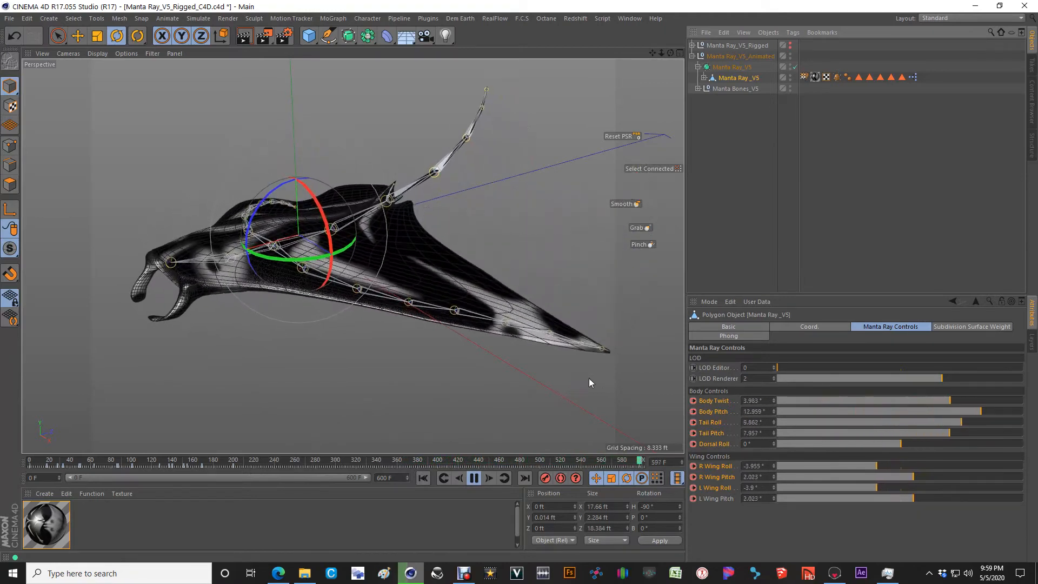
left_click(475, 479)
left_click(423, 478)
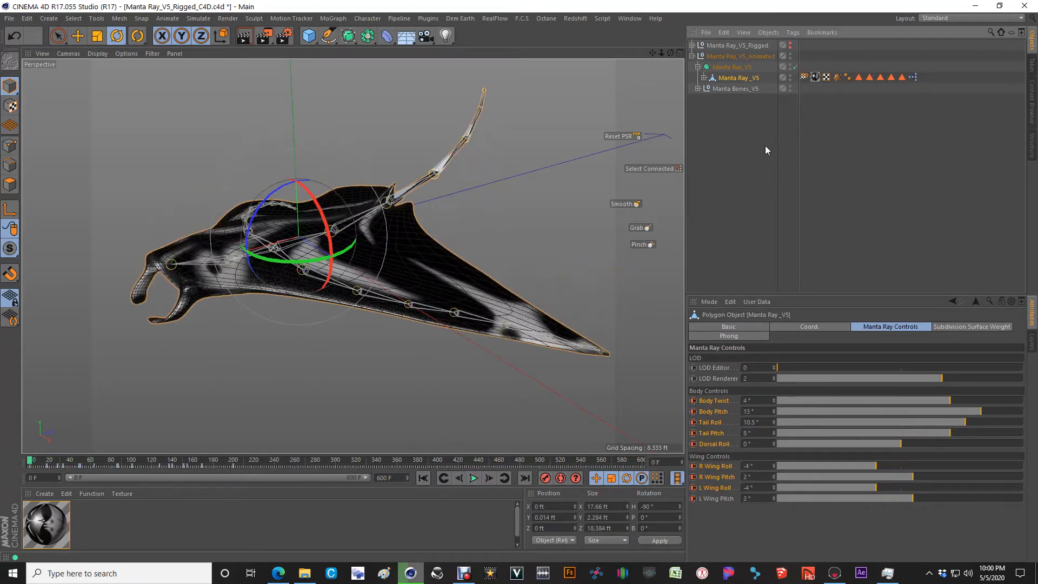
Step: Hide Manta Ray_V5_Animated, make Manta Ray_V5_Rigged visible, and collapse the animated hierarchy
left_click(790, 54)
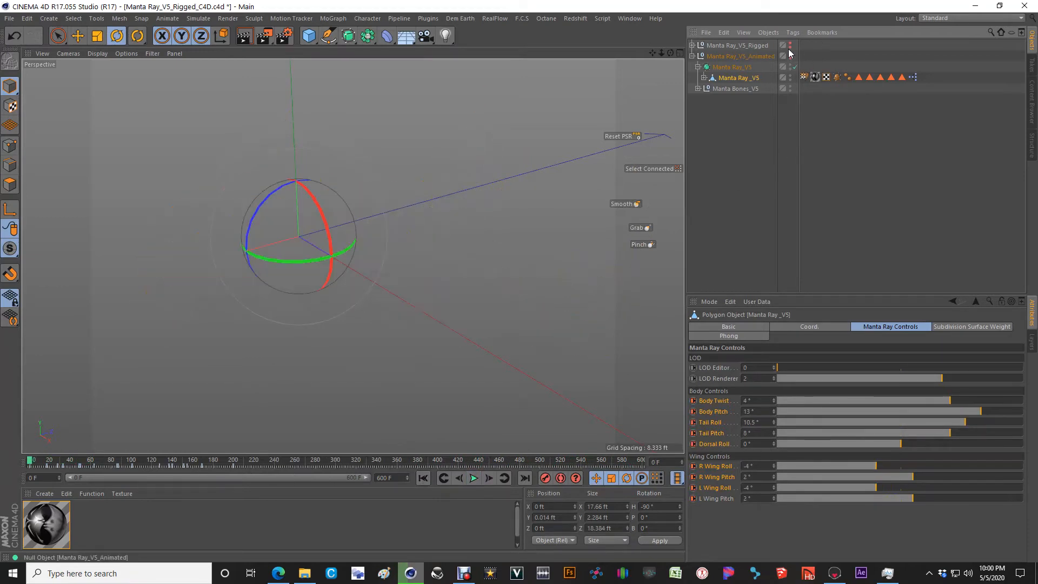
left_click(790, 44)
left_click(693, 56)
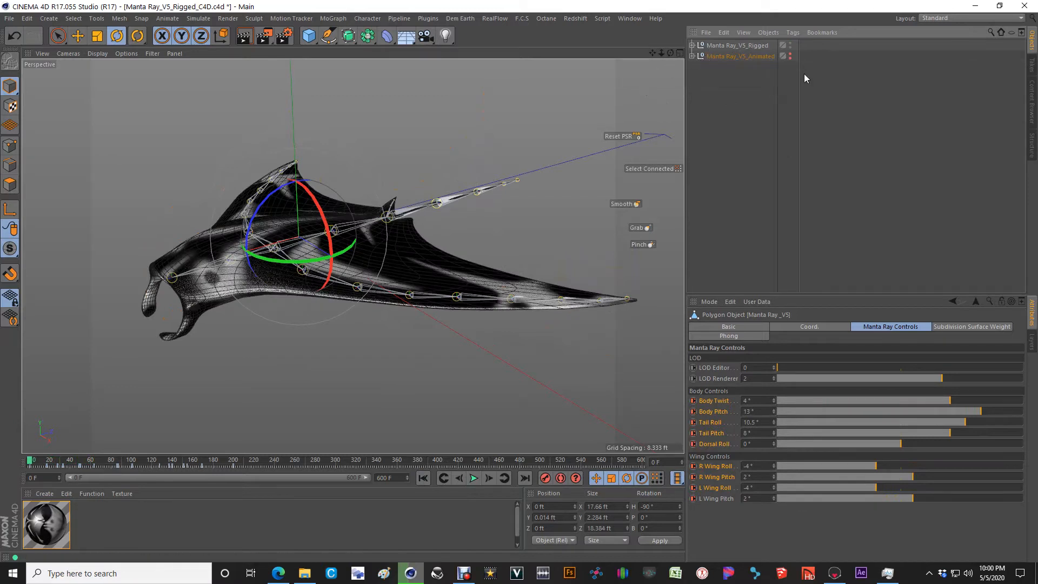
Step: Examine the rigged manta ray from both front sides and bring up its finished render in the Picture Viewer
left_click_drag(407, 253, 431, 259, "alt")
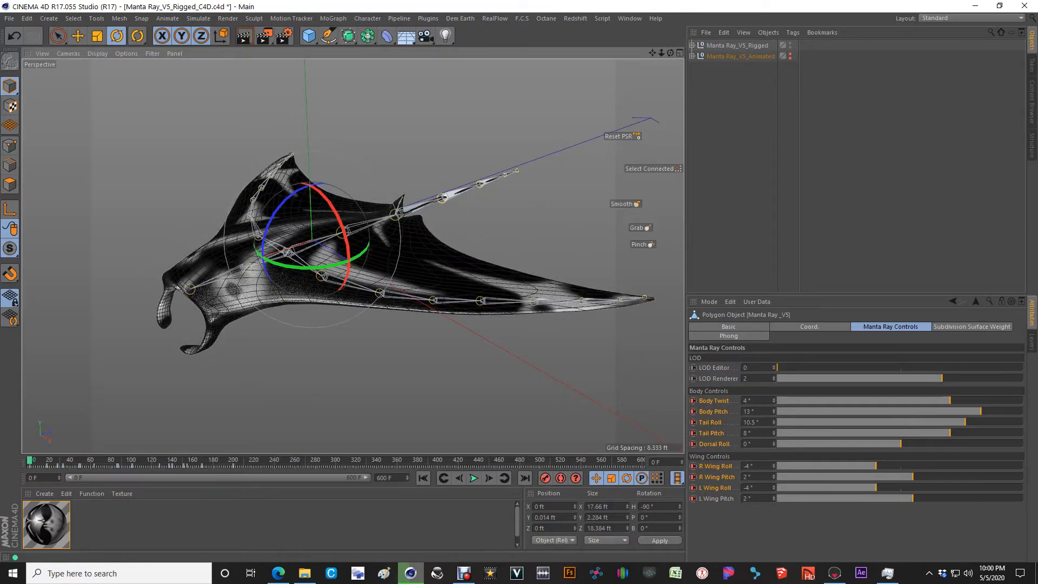
left_click_drag(456, 216, 477, 231, "alt")
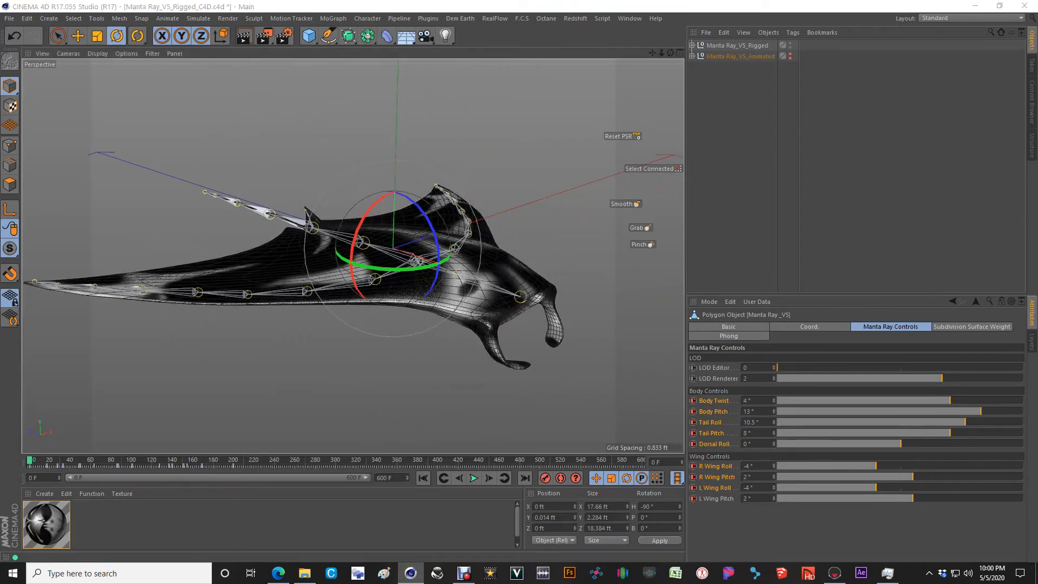
left_click_drag(1037, 178, 337, 2)
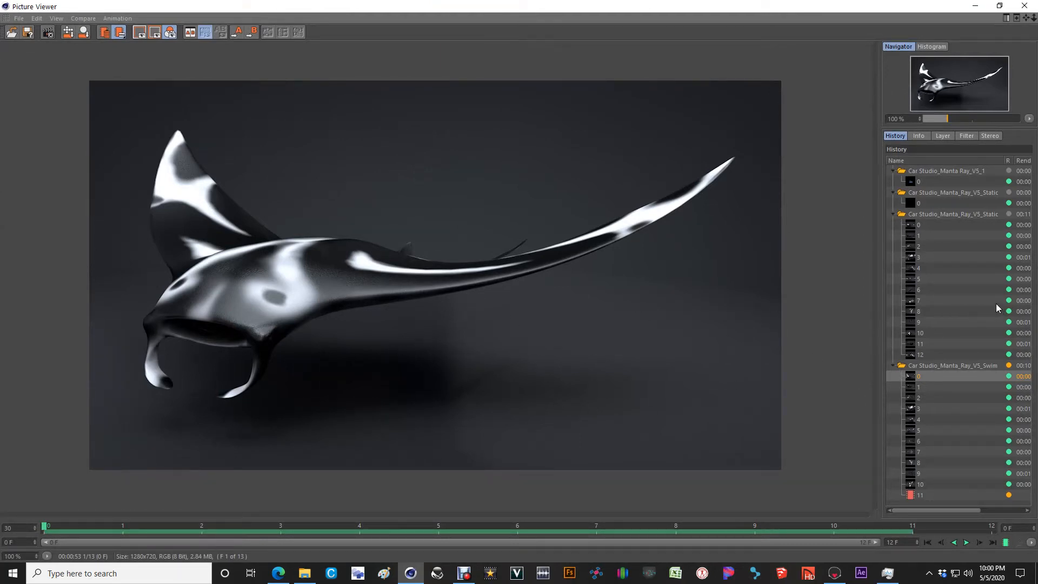
Step: Open the Manta Ray_V5_Outline image in Paint from File Explorer and examine the full UV layout at 25% zoom
left_click(302, 574)
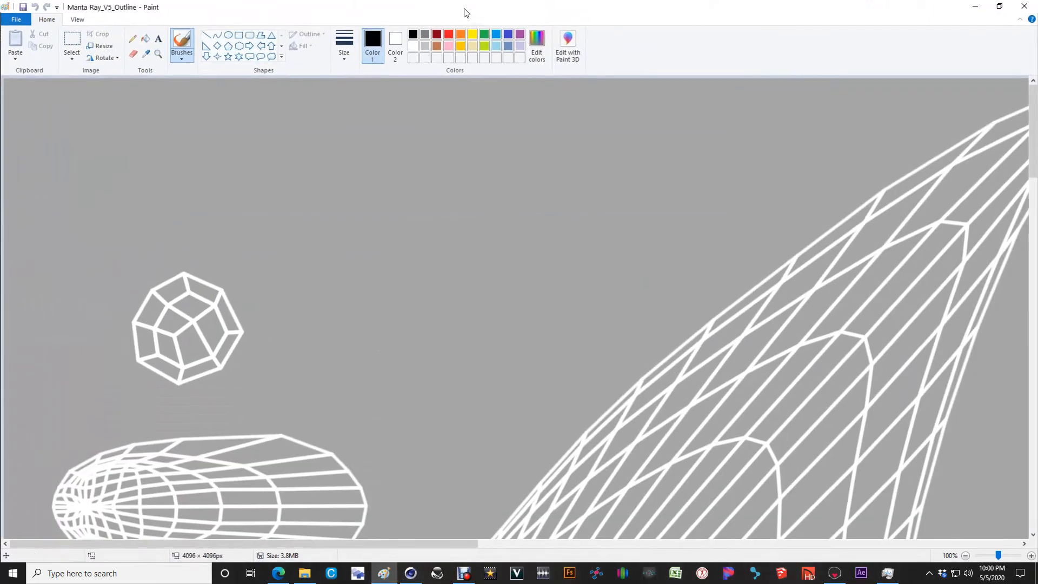
scroll(539, 314, "down", 1, "ctrl")
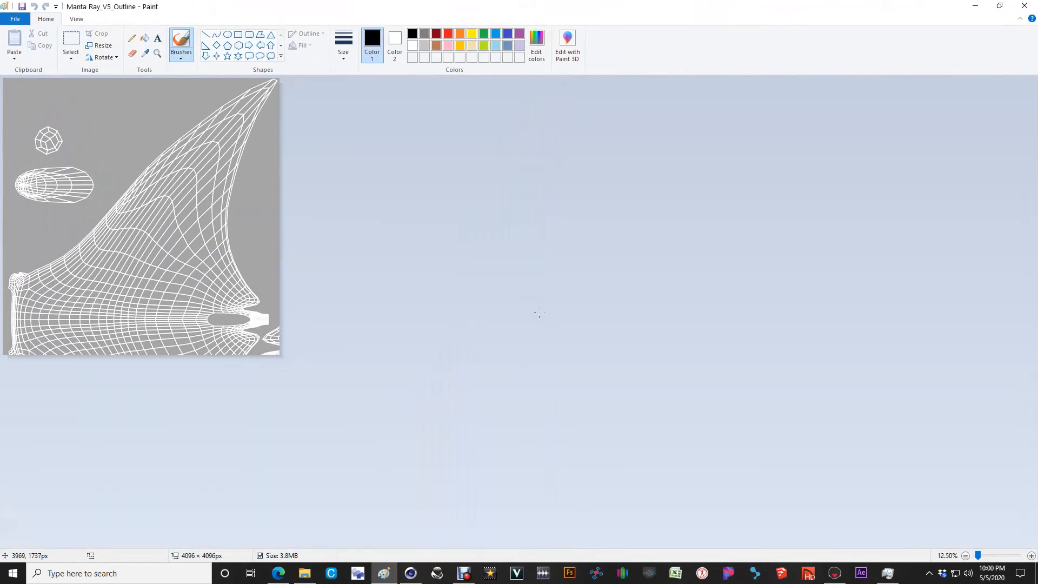
scroll(124, 278, "up", 1, "ctrl")
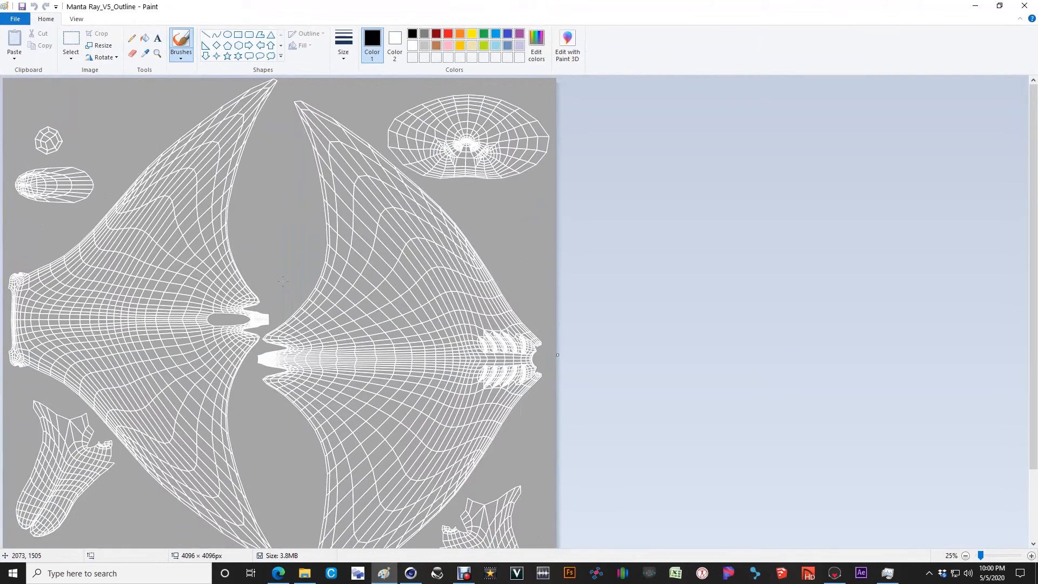
scroll(283, 280, "down", 3)
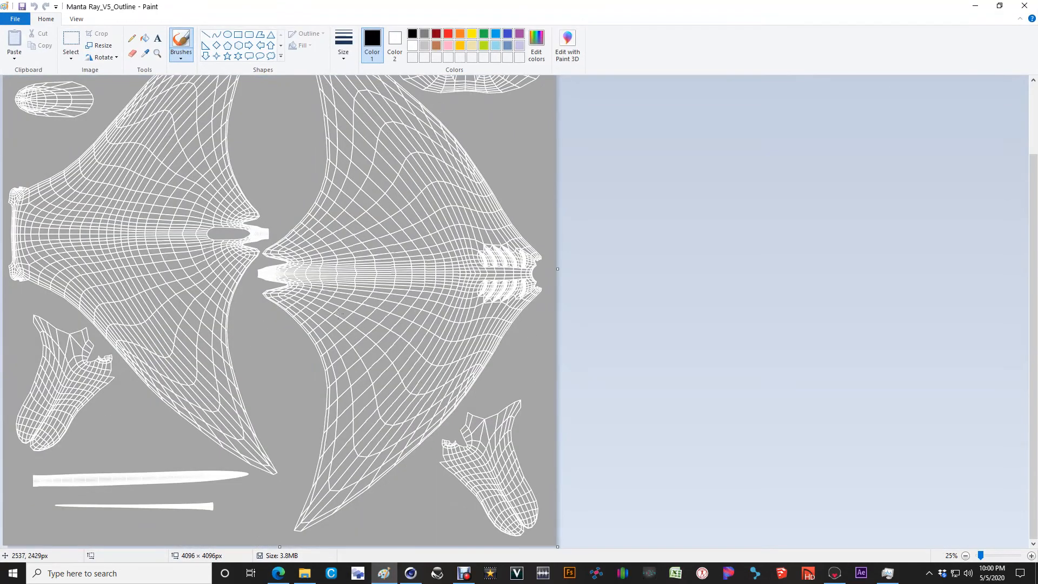
scroll(241, 309, "up", 3)
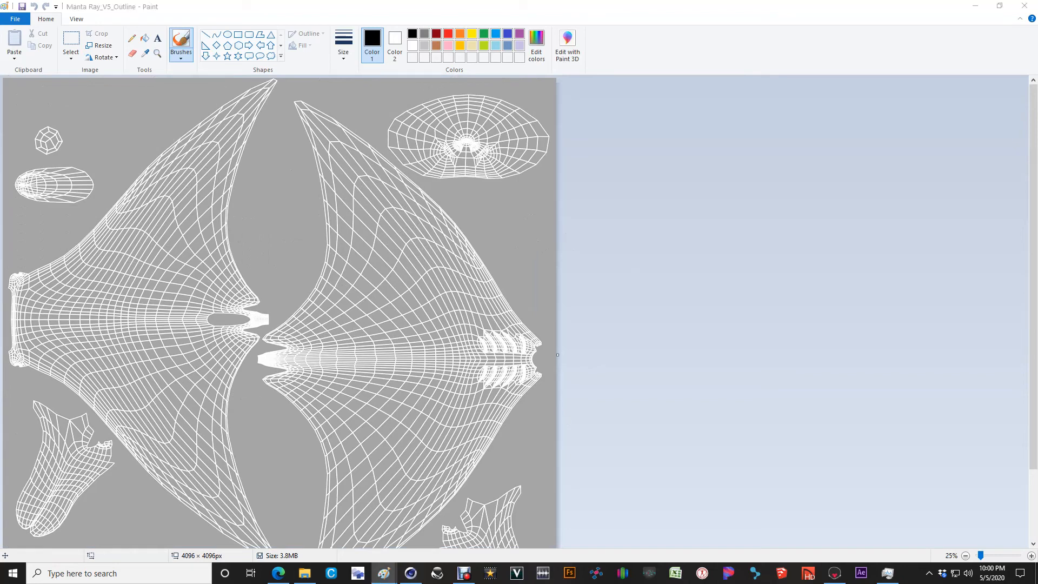
Step: Open the Manta Ray _V5_Color texture in Paint and examine the whole colour map at 25% zoom
mouse_move(1037, 33)
left_mouse_down()
mouse_move(1037, 55)
mouse_move(440, 3)
left_mouse_up()
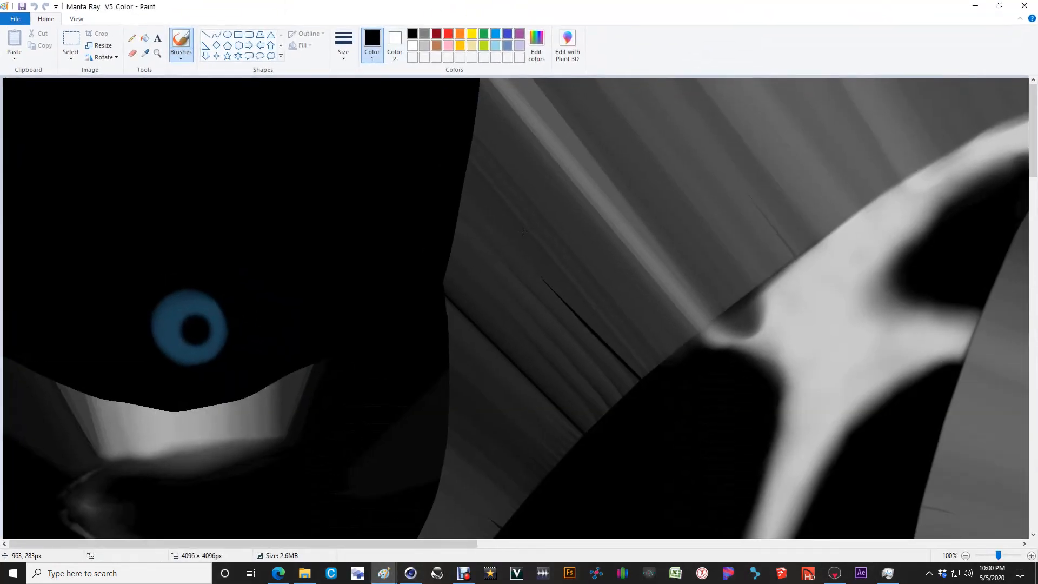
scroll(523, 231, "down", 1, "ctrl")
scroll(523, 231, "down", 1, "ctrl")
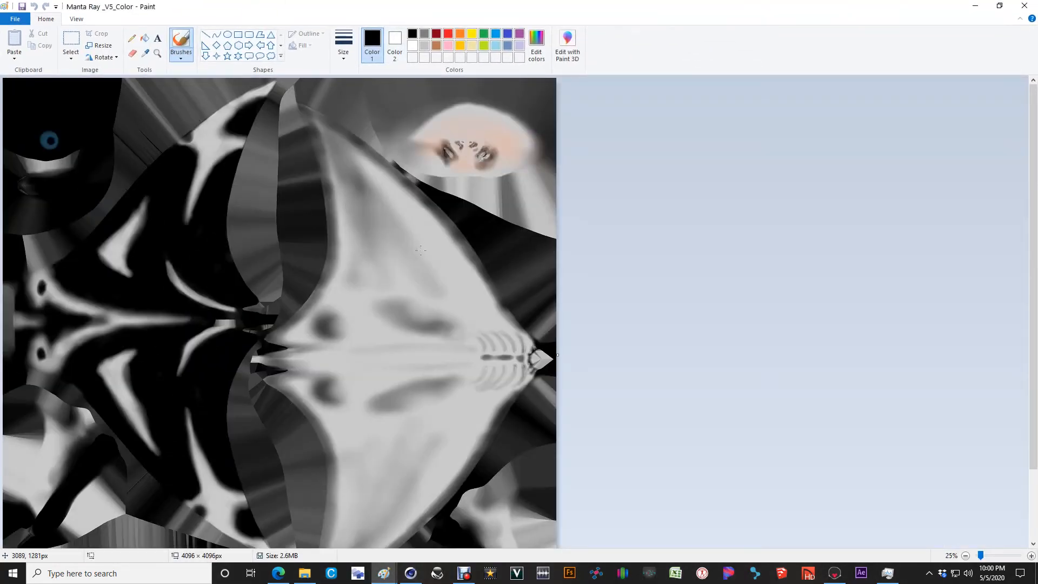
scroll(417, 253, "down", 3)
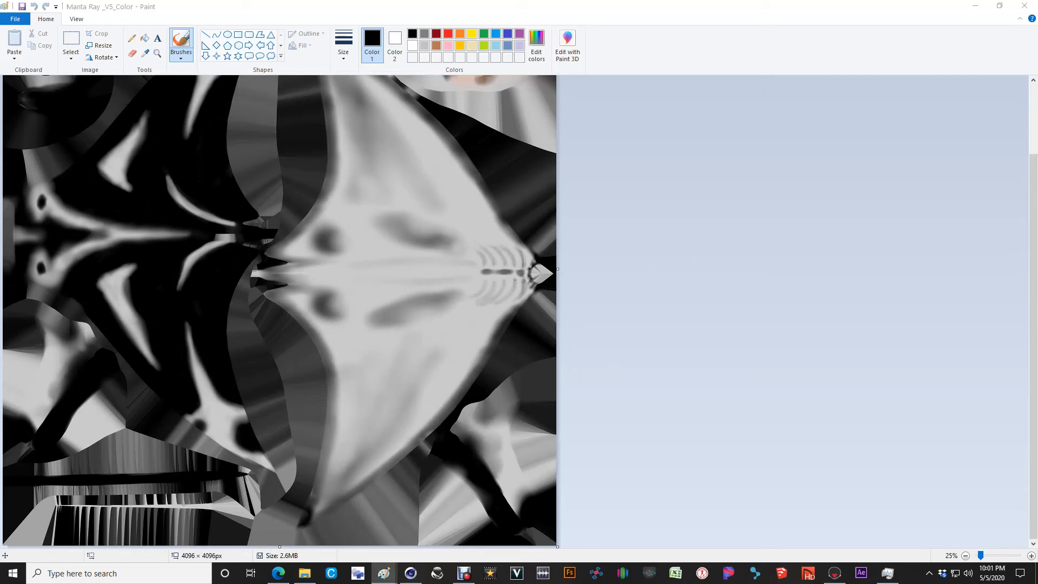
Step: Open the Manta Ray _V5_Roughness and Manta Ray _V5_Normal textures in Paint and examine their surface detail
mouse_move(1037, 254)
left_mouse_down()
mouse_move(495, 262)
mouse_move(339, 233)
mouse_move(176, 4)
left_mouse_up()
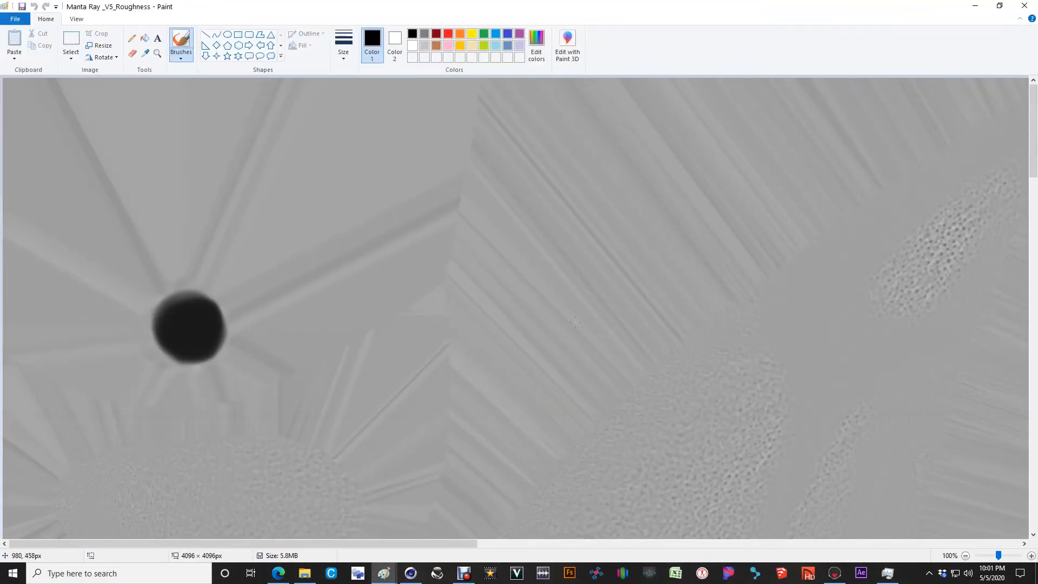
scroll(245, 291, "down", 2)
scroll(245, 291, "down", 4)
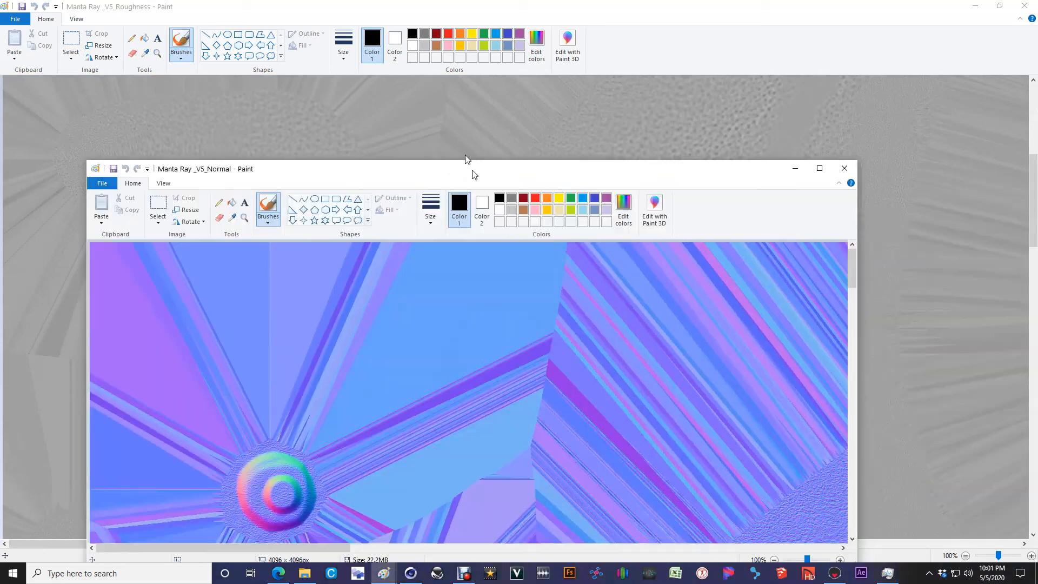
double_click(472, 171)
scroll(359, 493, "down", 2)
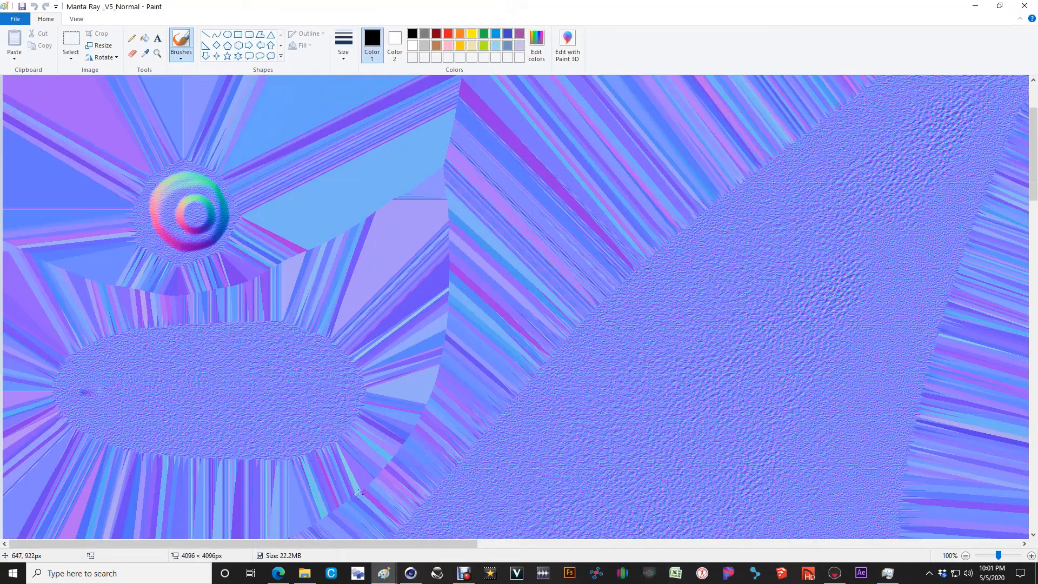
Step: Close the Normal, Roughness, Color and Outline images in Paint to return to the Picture Viewer
left_click(1025, 5)
left_click(1025, 5)
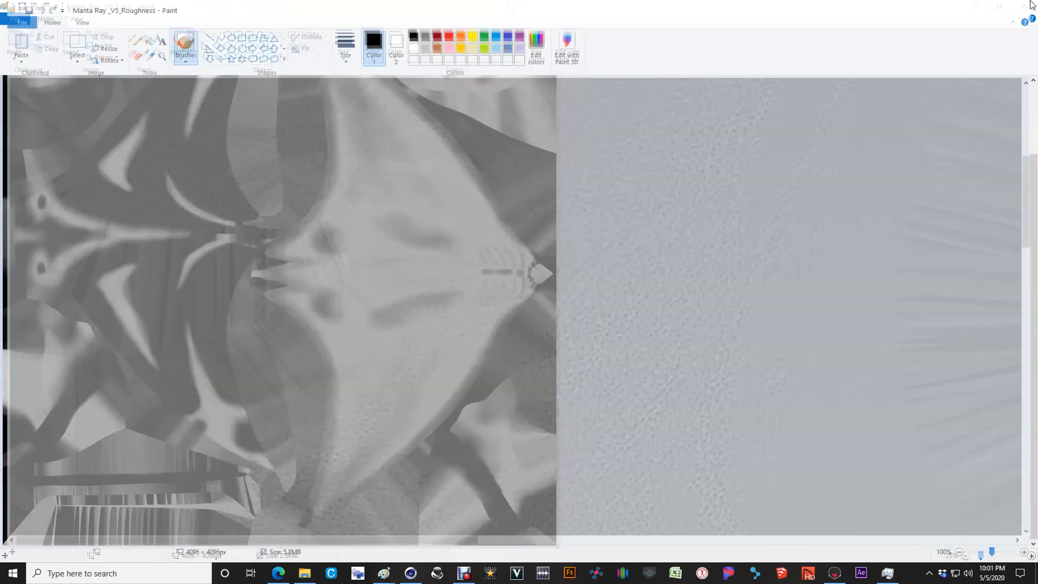
left_click(1025, 6)
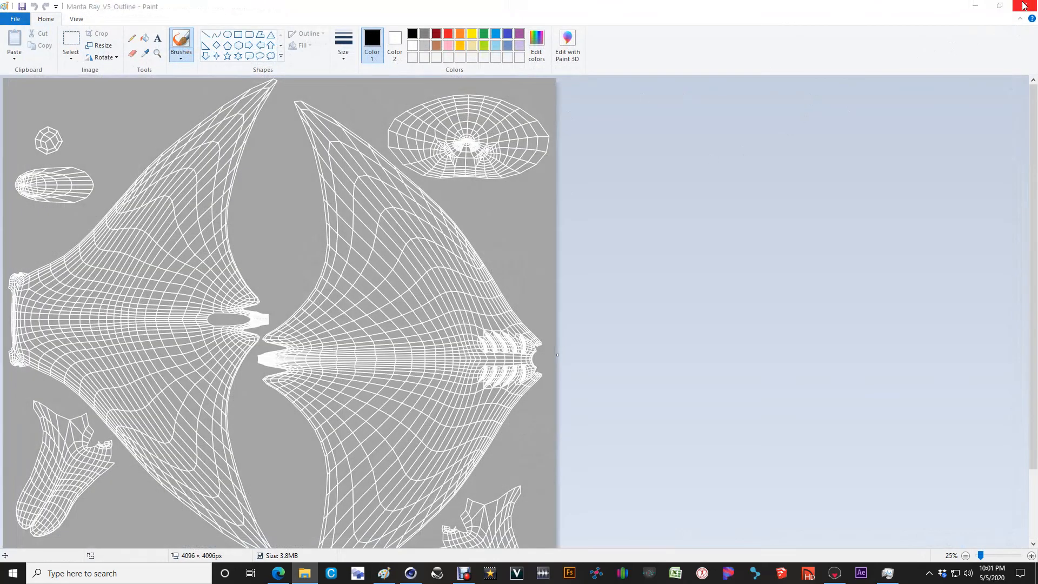
left_click(1024, 5)
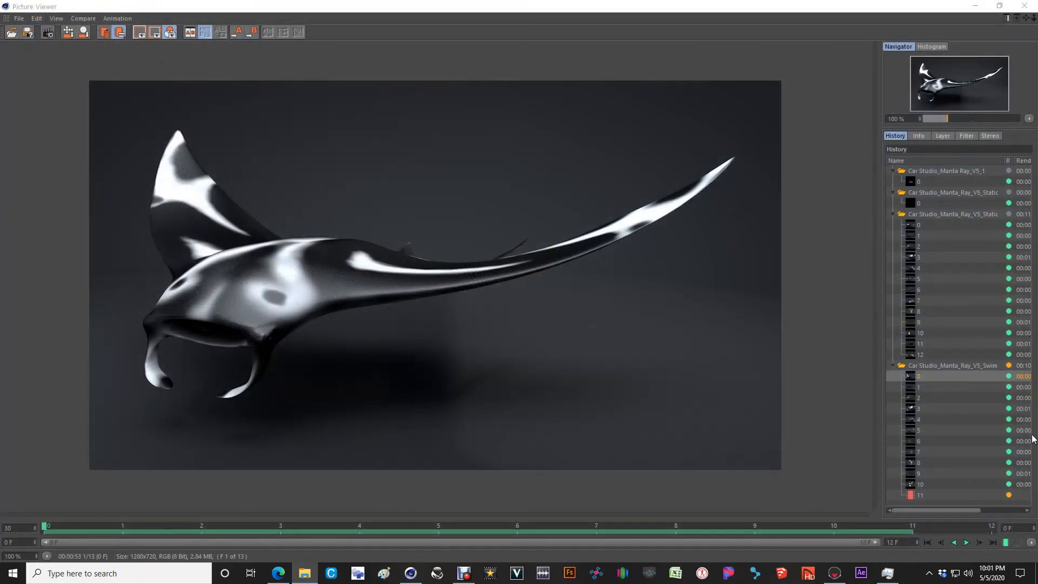